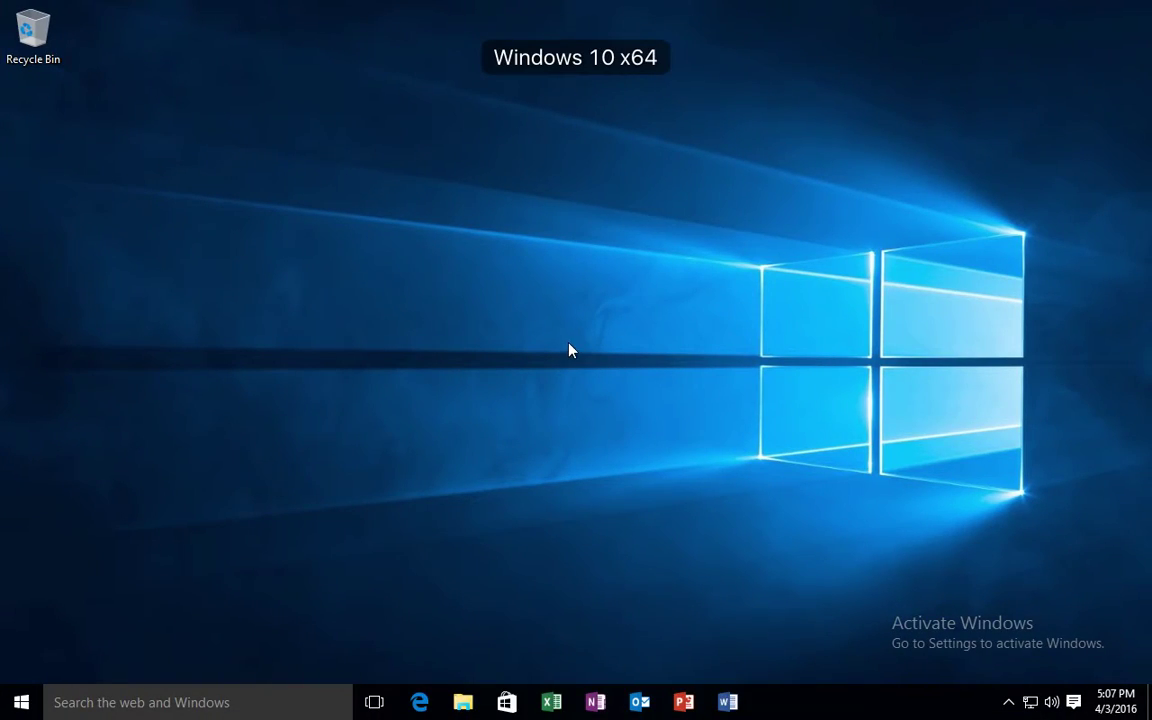
Launch Access 2016 from the Start menu's Most used list.
{"action": "left_click", "coordinate": [22, 704]}
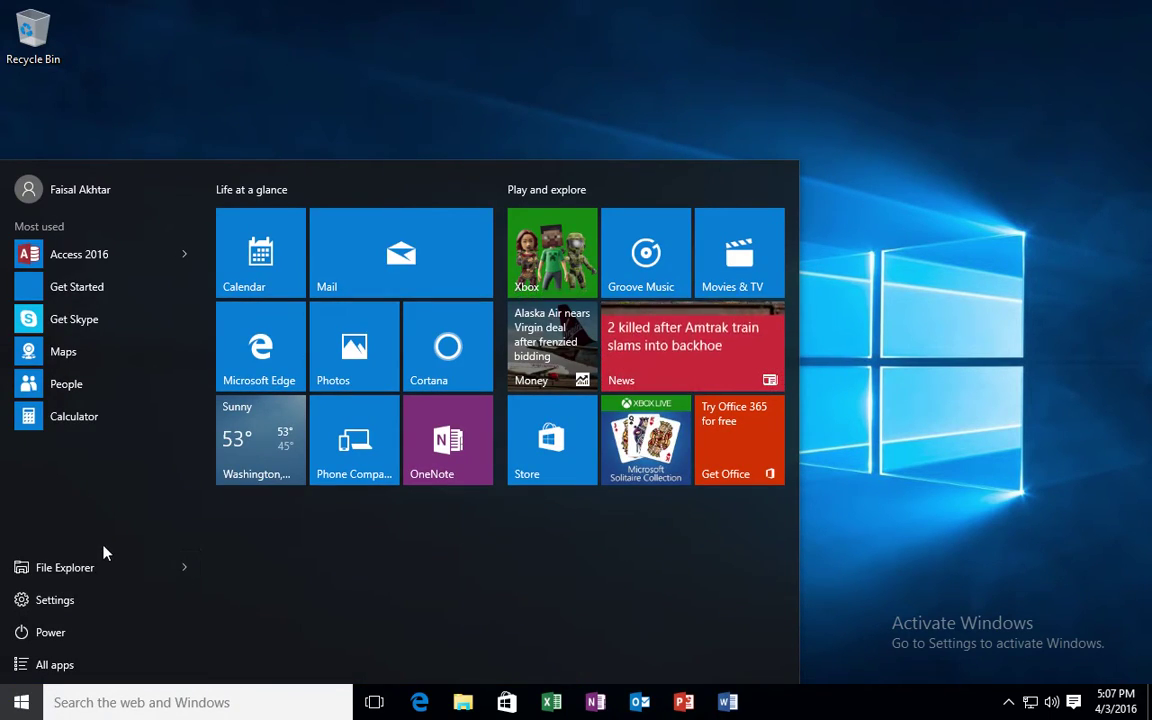
{"action": "left_click", "coordinate": [88, 256]}
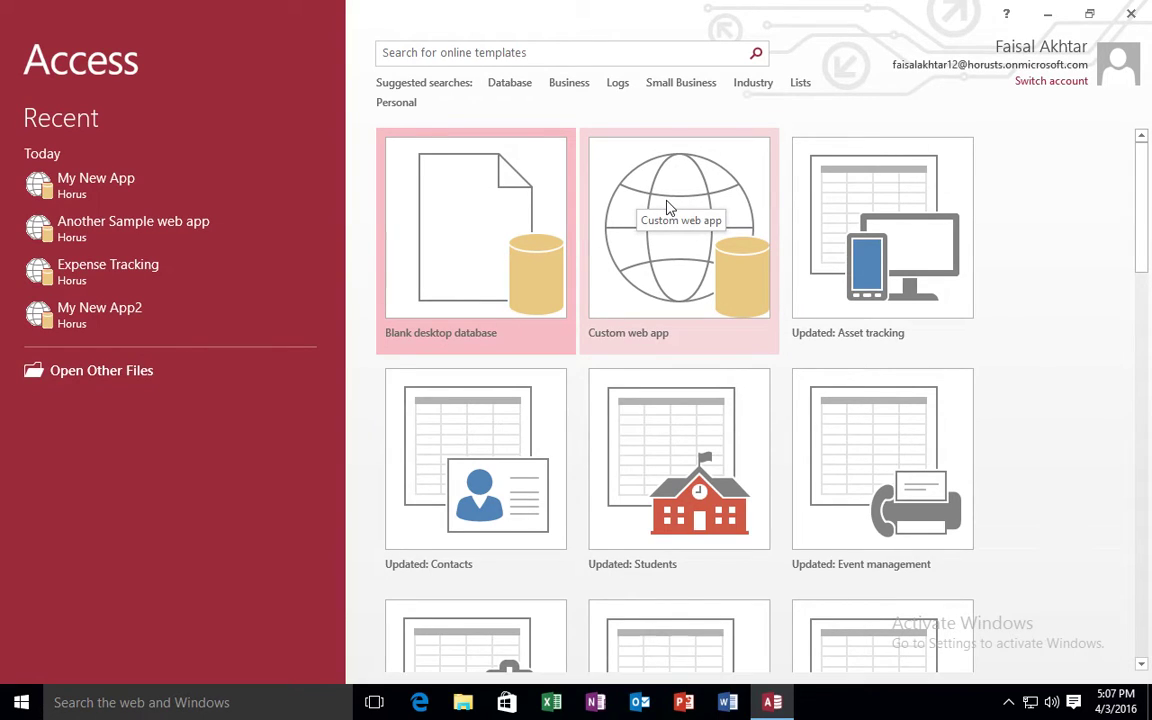
Start a custom web app, dismiss the personal-location error, and choose the Horus site.
{"action": "left_click", "coordinate": [669, 207]}
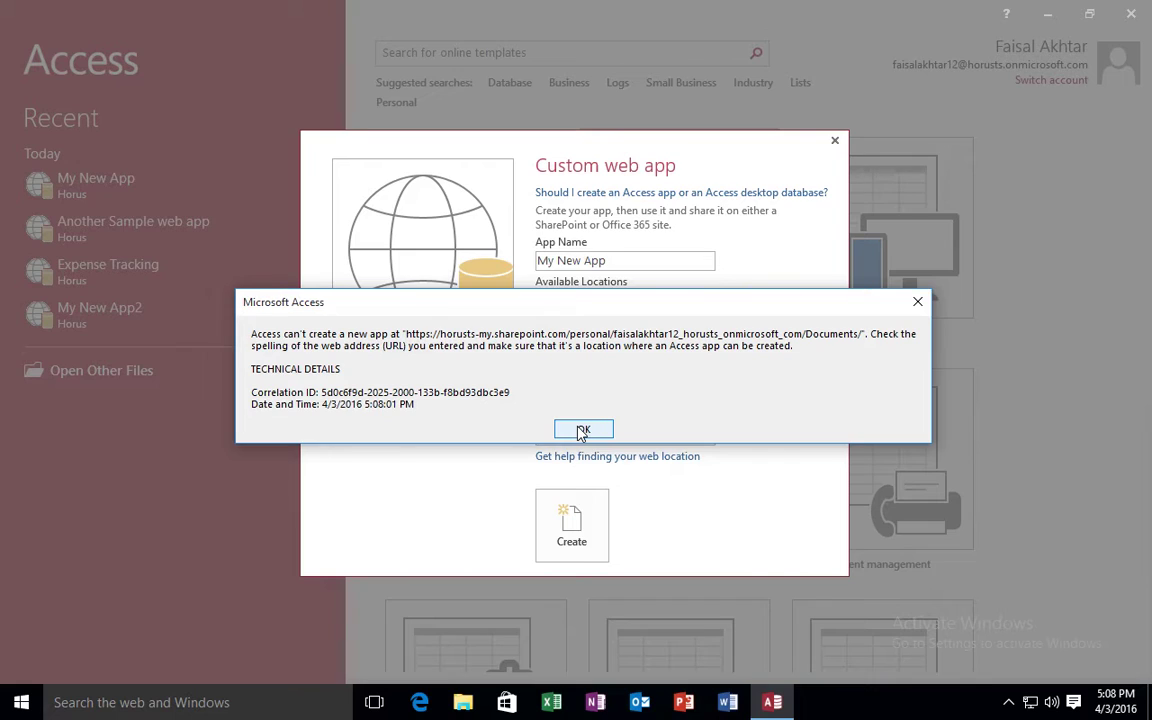
{"action": "left_click", "coordinate": [582, 431]}
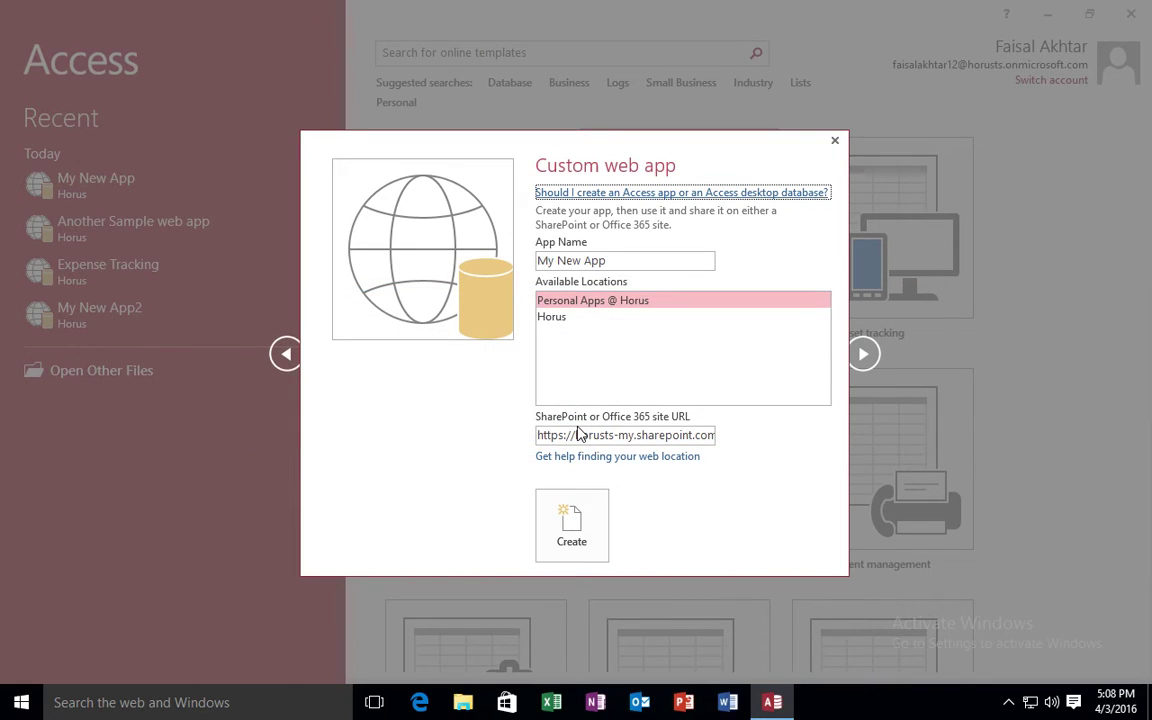
{"action": "left_click", "coordinate": [611, 319]}
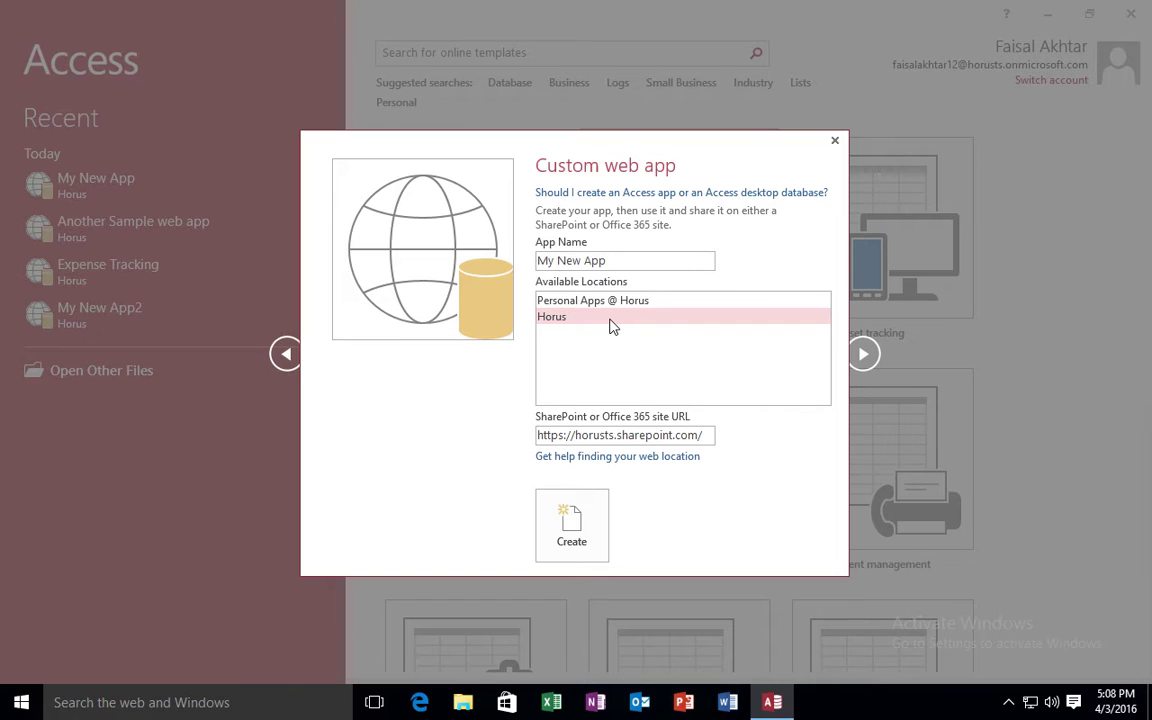
Name the app 'Horus Time Tracking Application' and create it.
{"action": "left_click", "coordinate": [623, 262]}
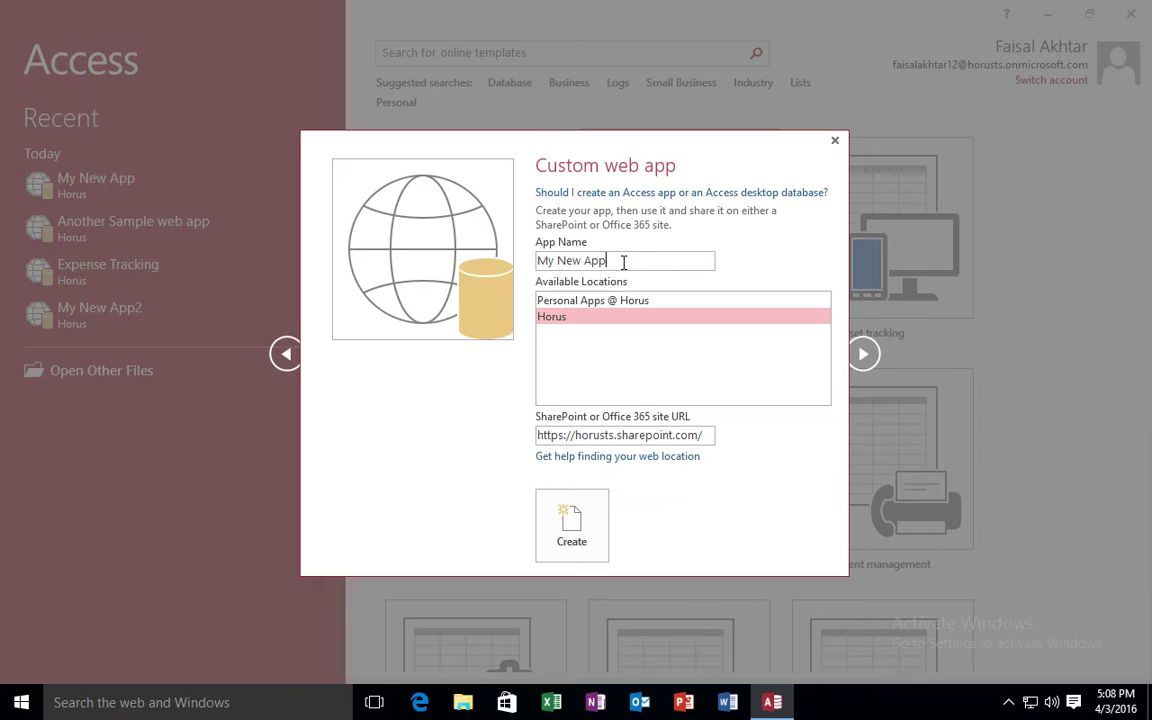
{"action": "key", "text": "ctrl+a"}
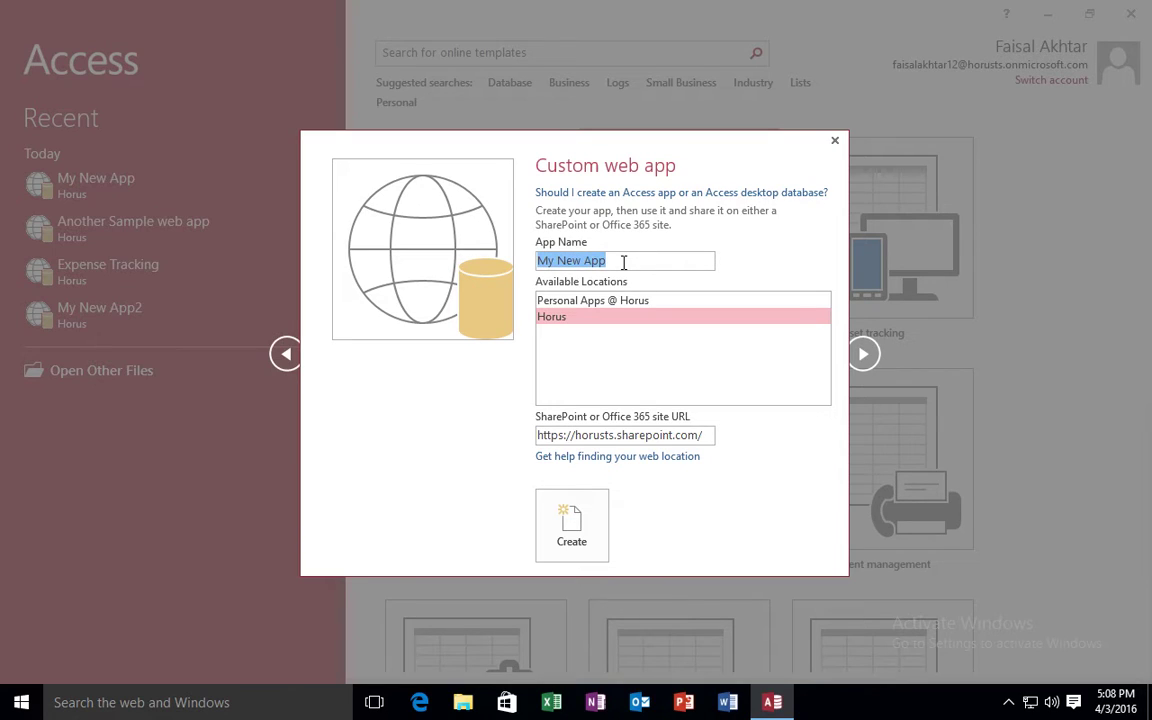
{"action": "key", "text": "BackSpace"}
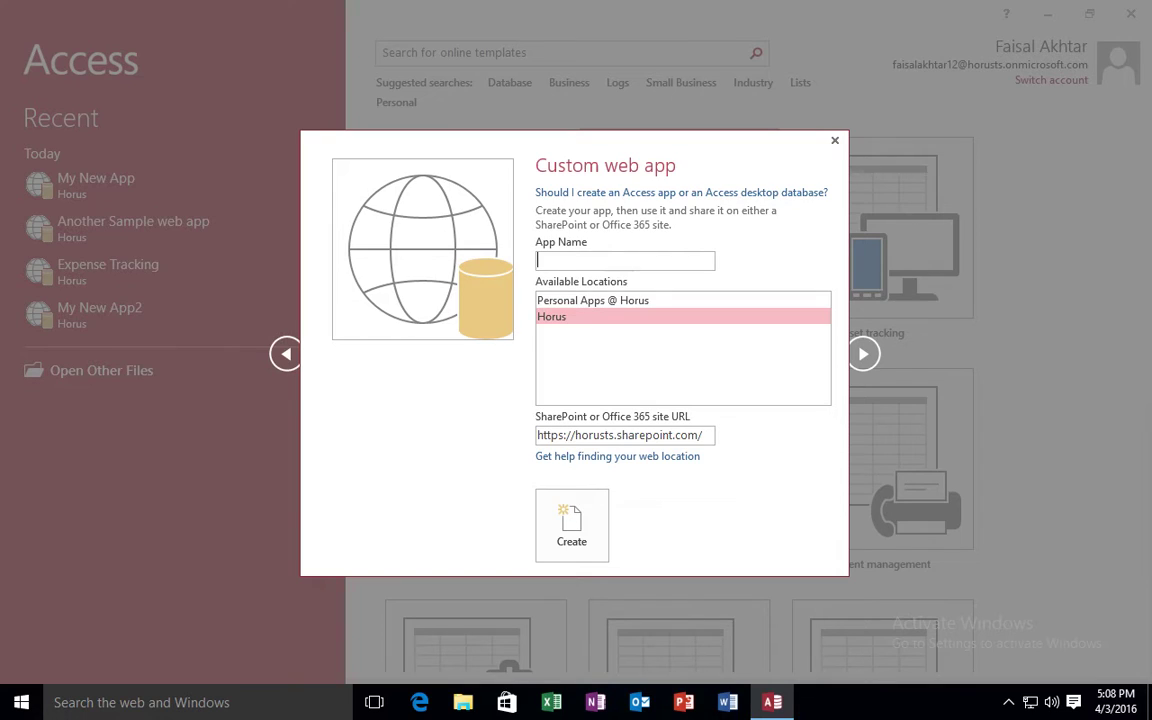
{"action": "type", "text": "Horus Time Tracking Appl"}
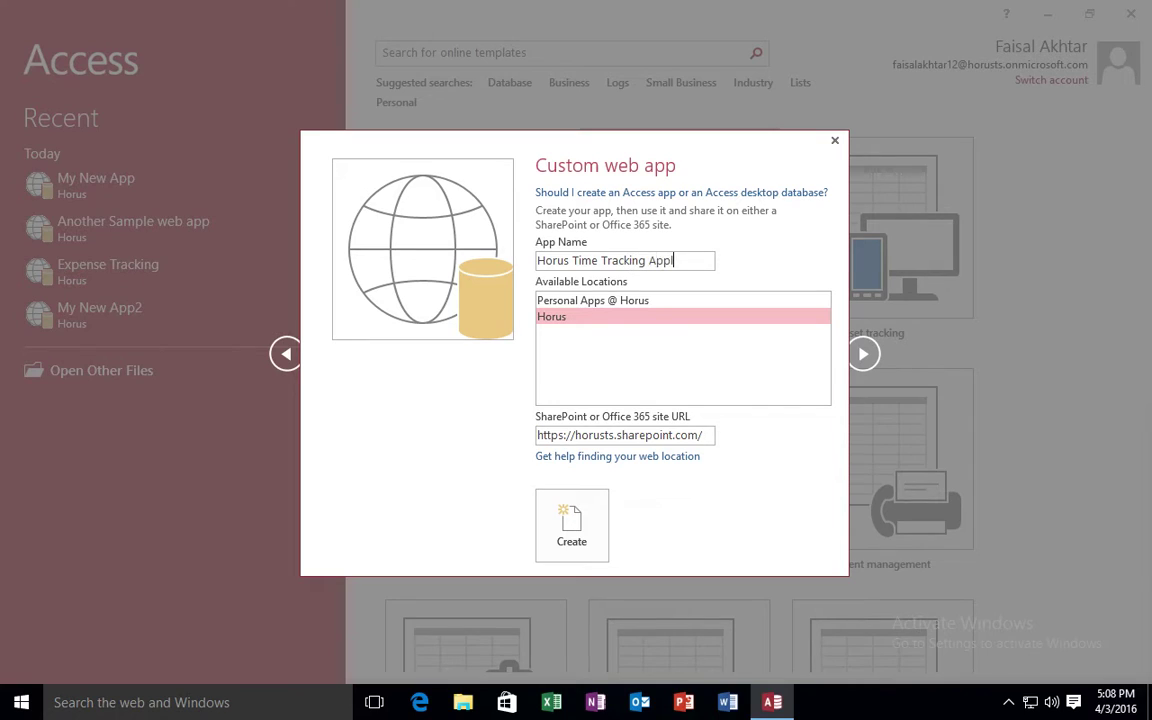
{"action": "type", "text": "ication"}
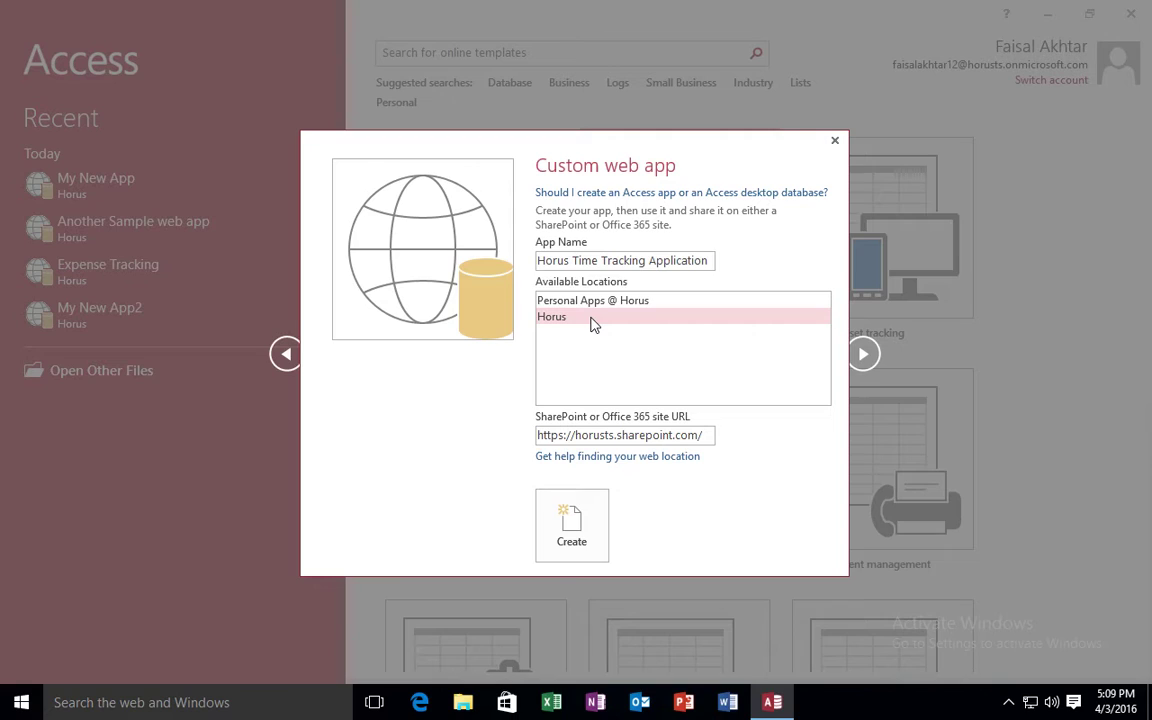
{"action": "left_click", "coordinate": [571, 535]}
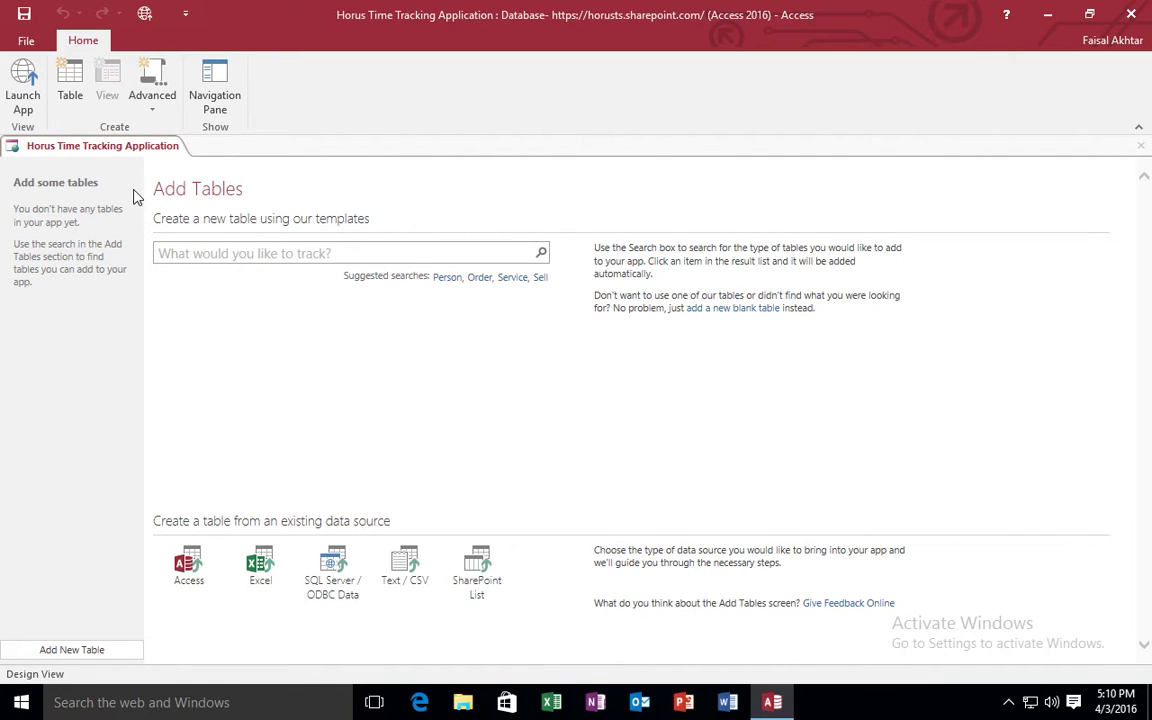
Wait for the app to be created, then go to the table template search box.
{"action": "left_click", "coordinate": [205, 250]}
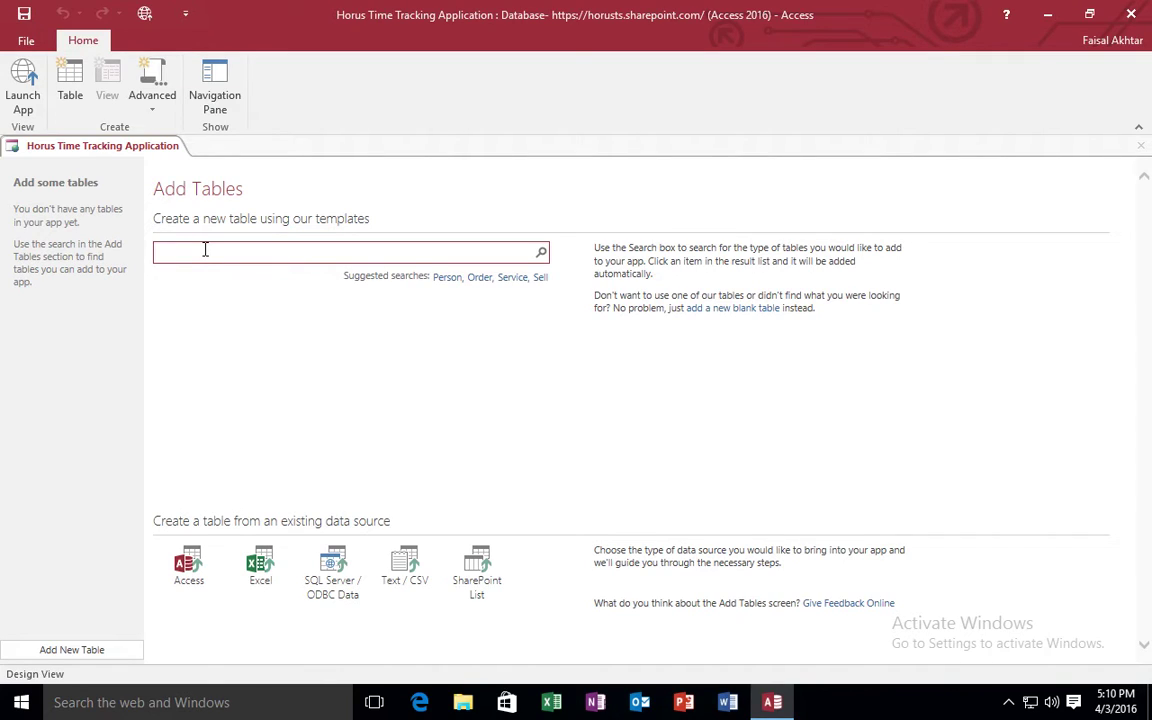
Search table templates for 'time' and add the Weekly Timesheets template.
{"action": "type", "text": "time"}
{"action": "left_click", "coordinate": [541, 255]}
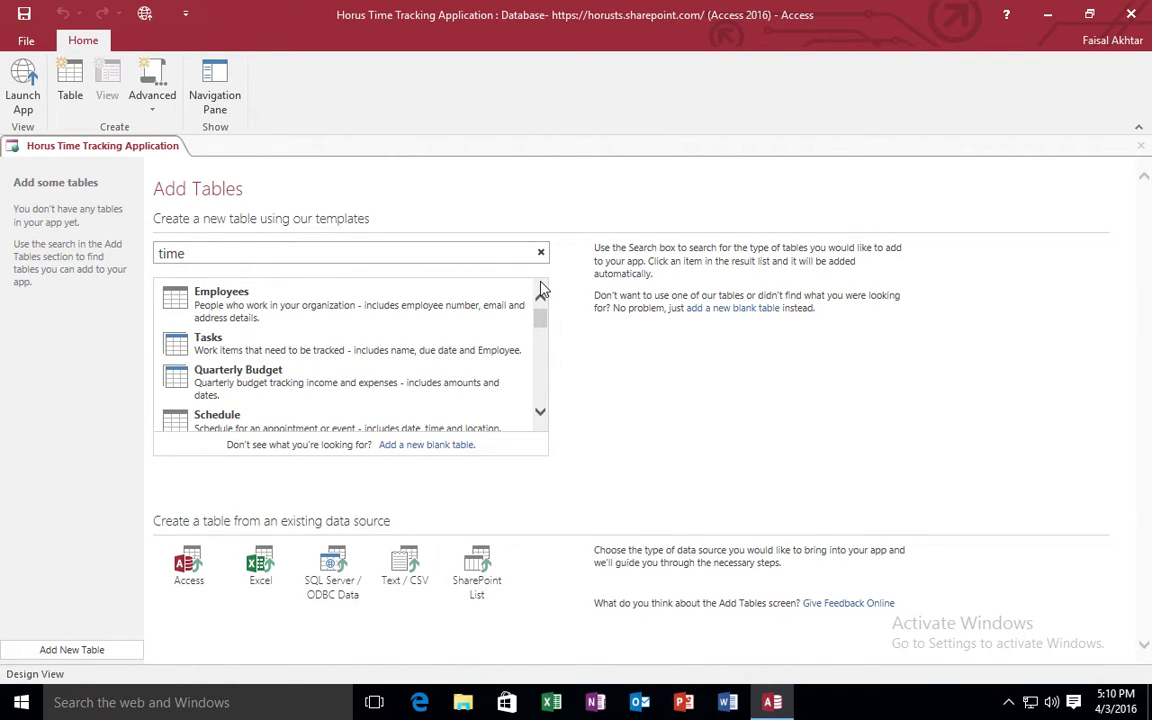
{"action": "left_click_drag", "start_coordinate": [540, 316], "coordinate": [542, 380]}
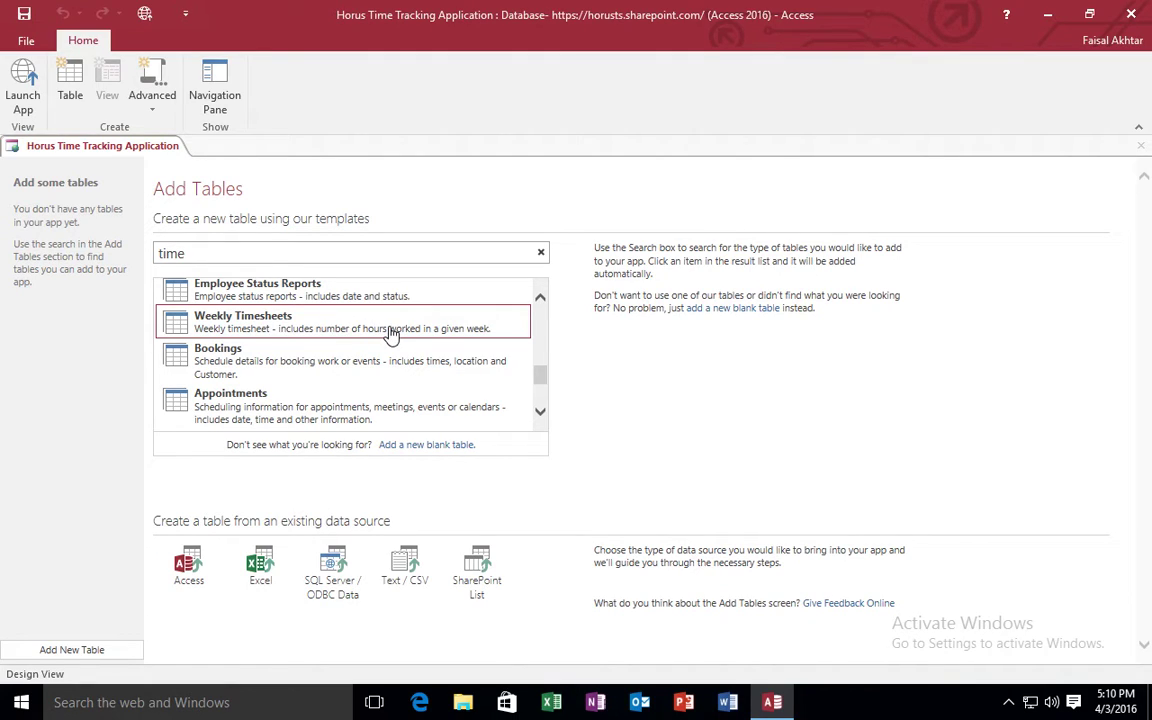
{"action": "left_click", "coordinate": [334, 326]}
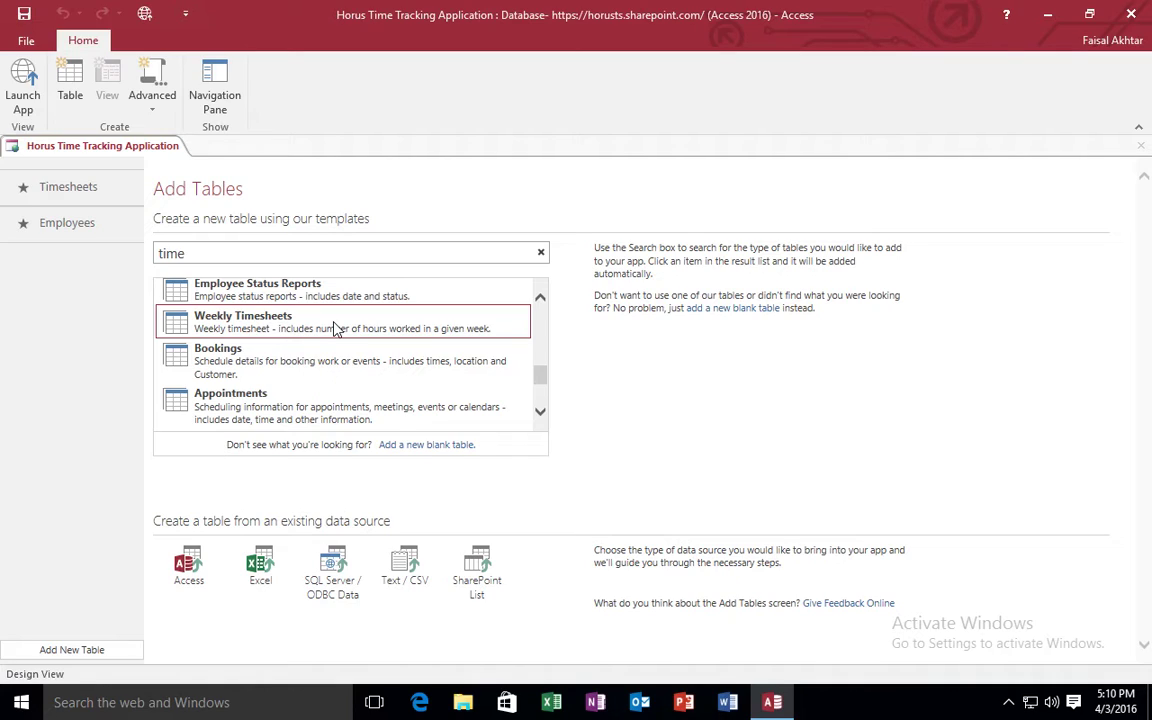
{"action": "left_click", "coordinate": [83, 188]}
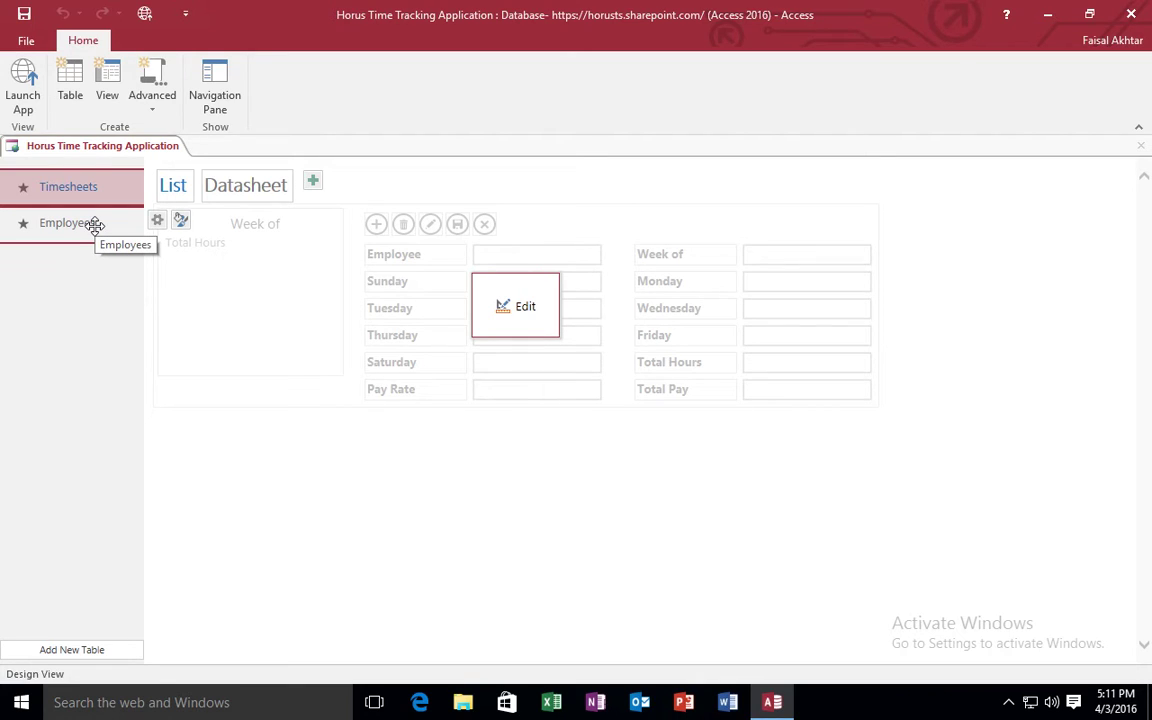
Compare the Employees and Timesheets forms, open the Timesheets List view for editing, then return to the app.
{"action": "left_click", "coordinate": [94, 224]}
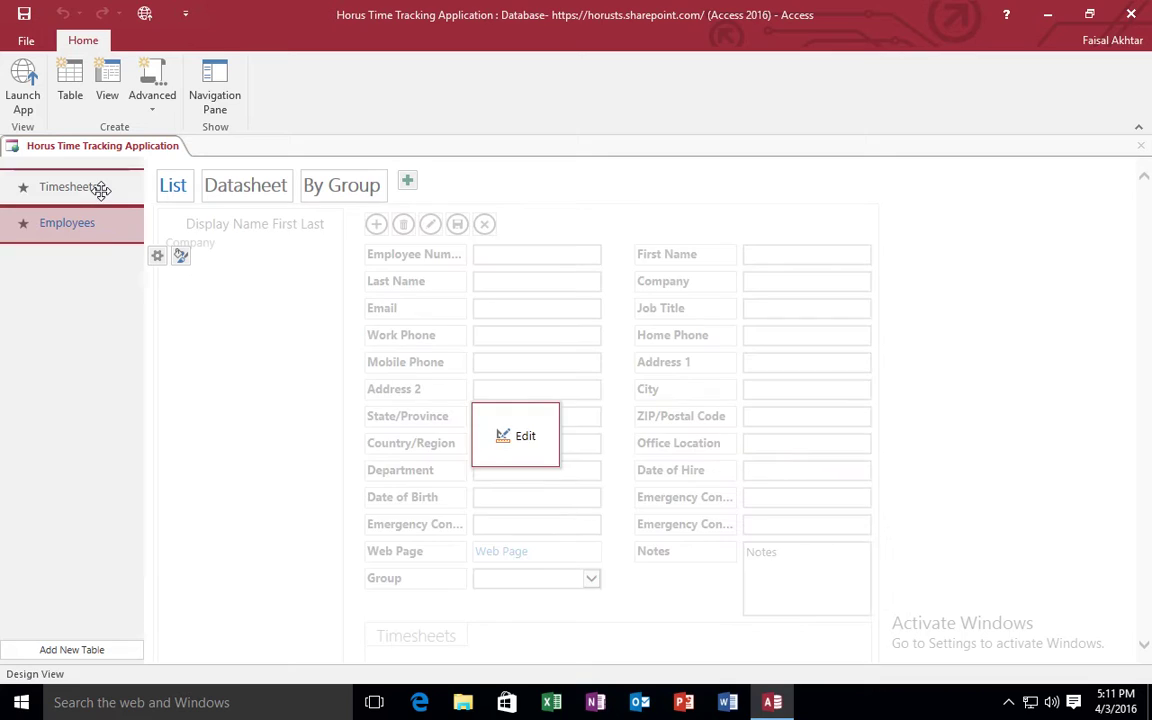
{"action": "left_click", "coordinate": [101, 190]}
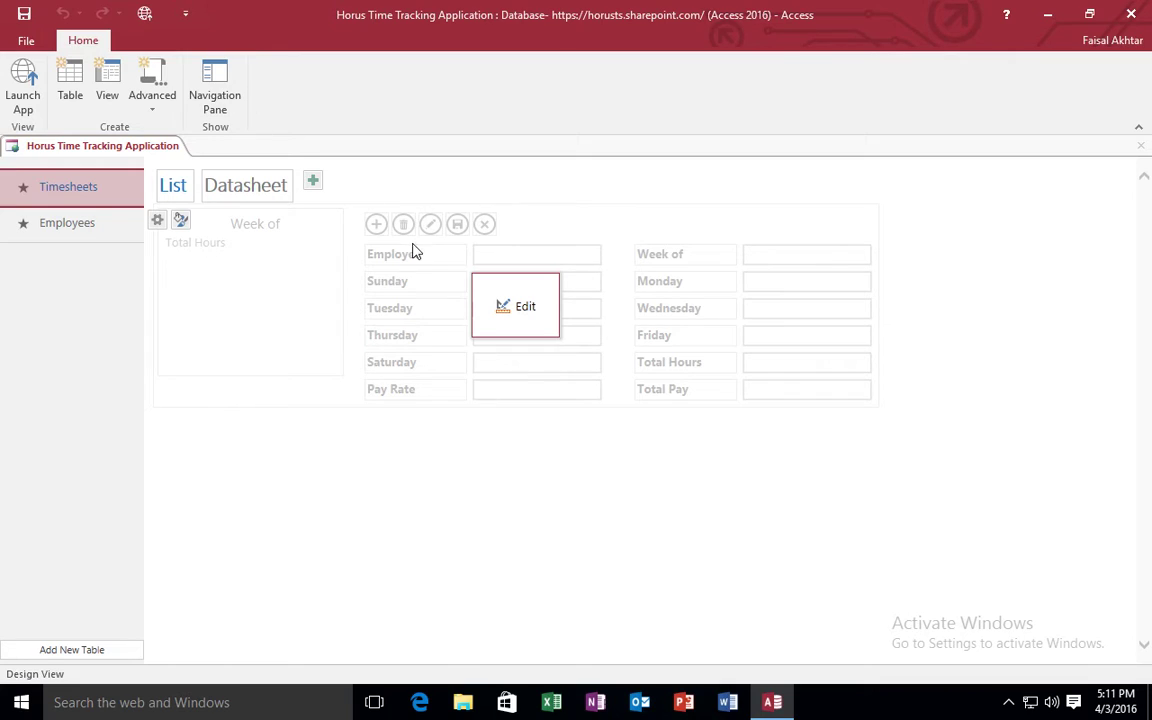
{"action": "left_click", "coordinate": [507, 306]}
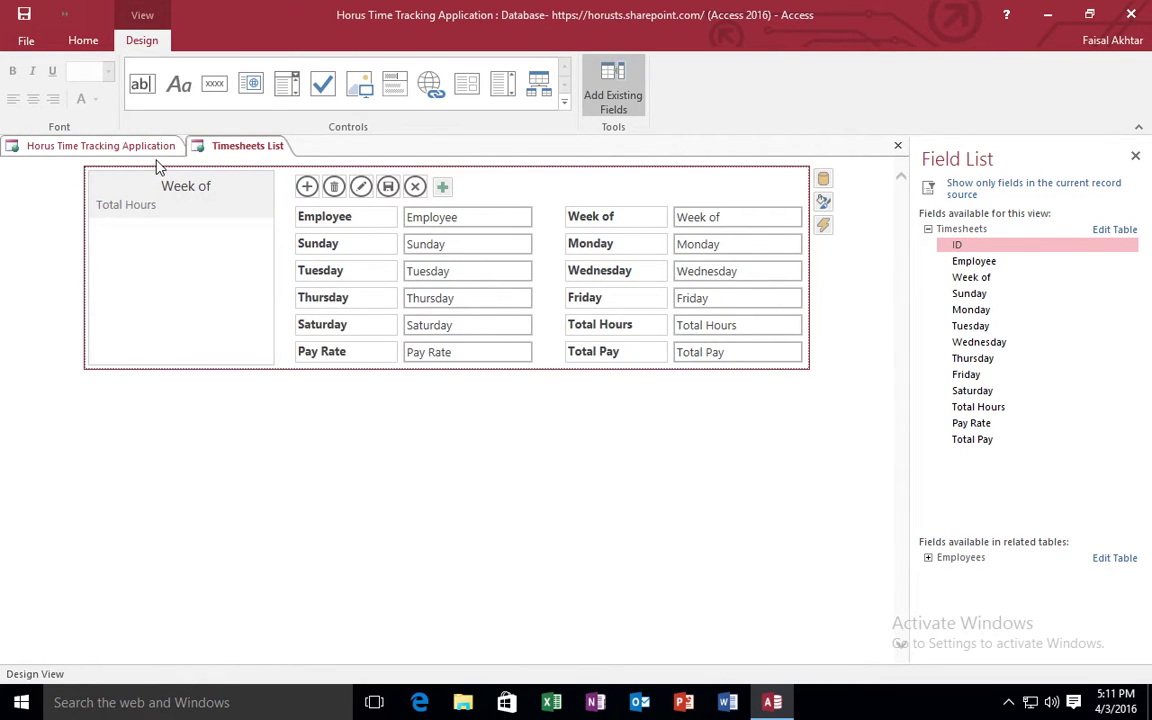
{"action": "left_click", "coordinate": [112, 146]}
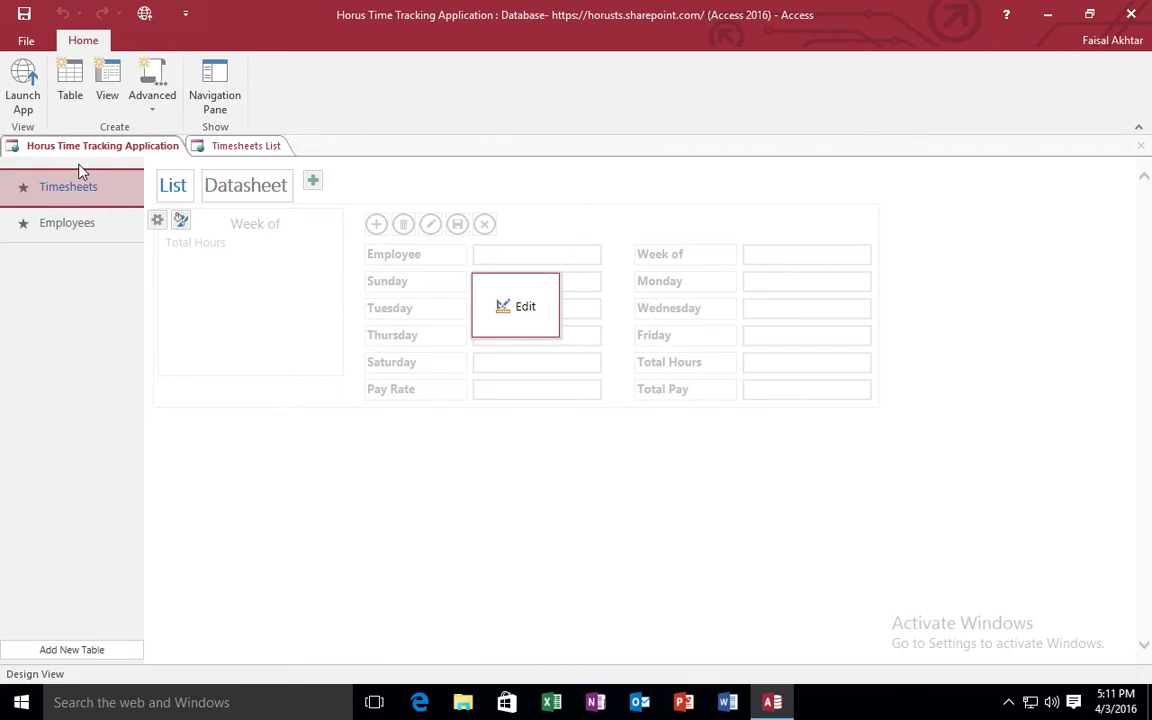
Open the Timesheets table design and delete the Pay Rate field.
{"action": "right_click", "coordinate": [64, 187]}
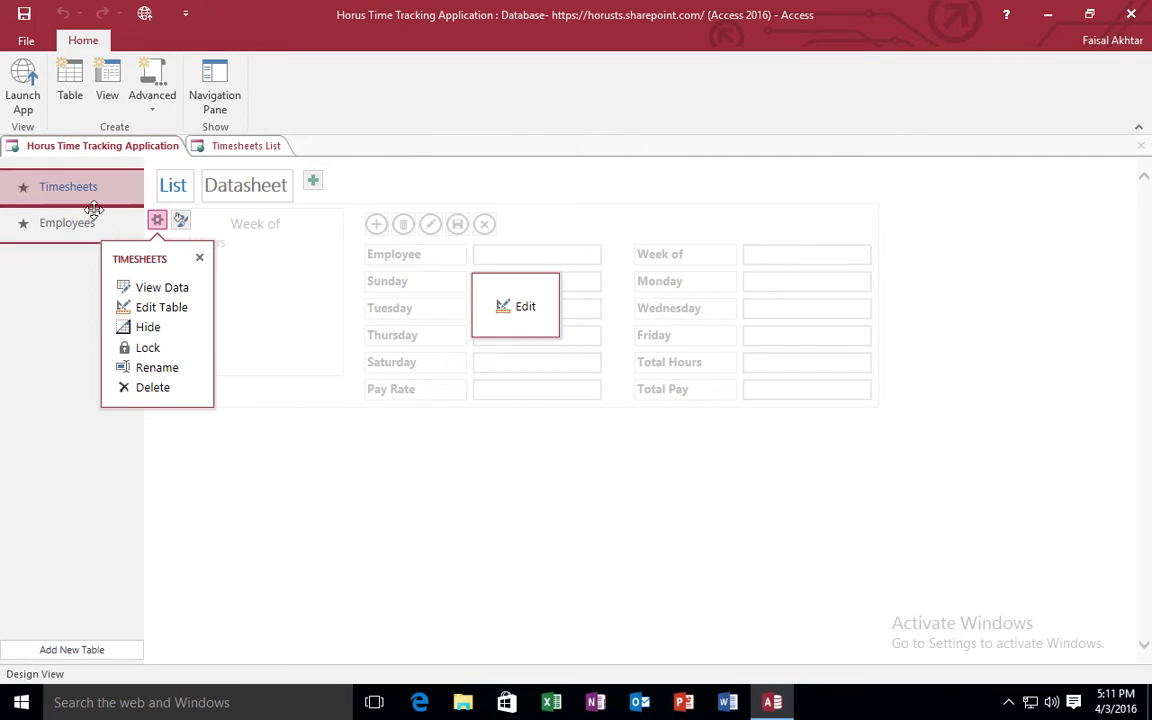
{"action": "left_click", "coordinate": [153, 307]}
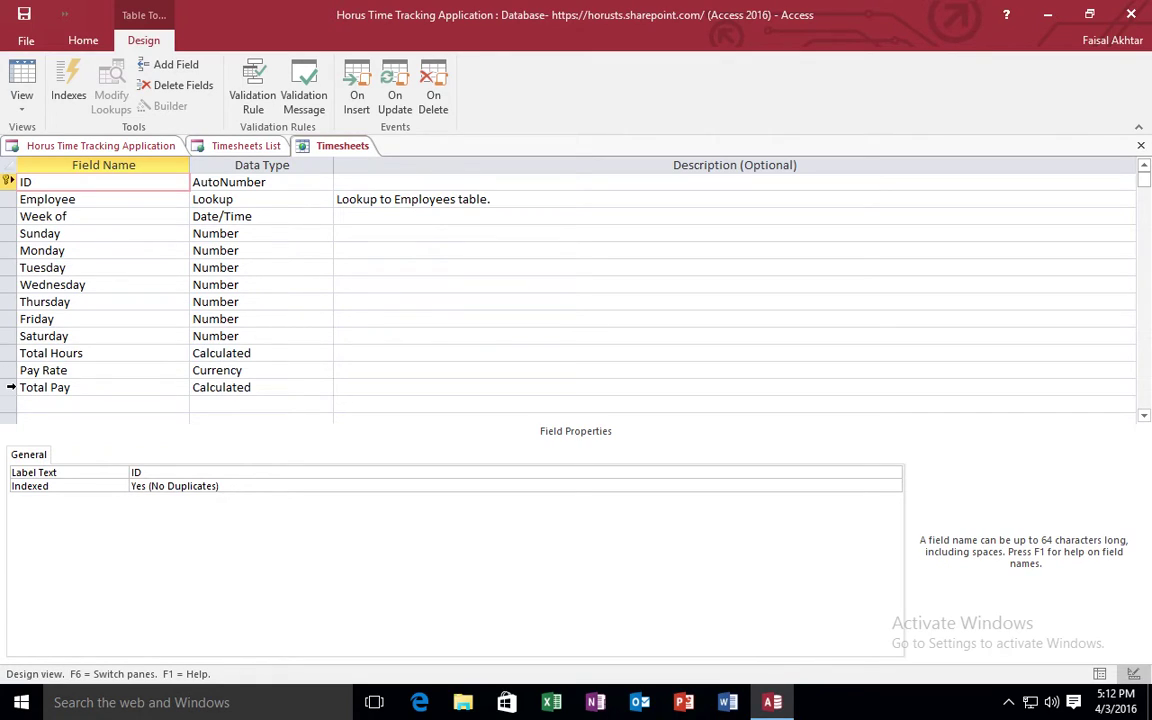
{"action": "left_click", "coordinate": [11, 371]}
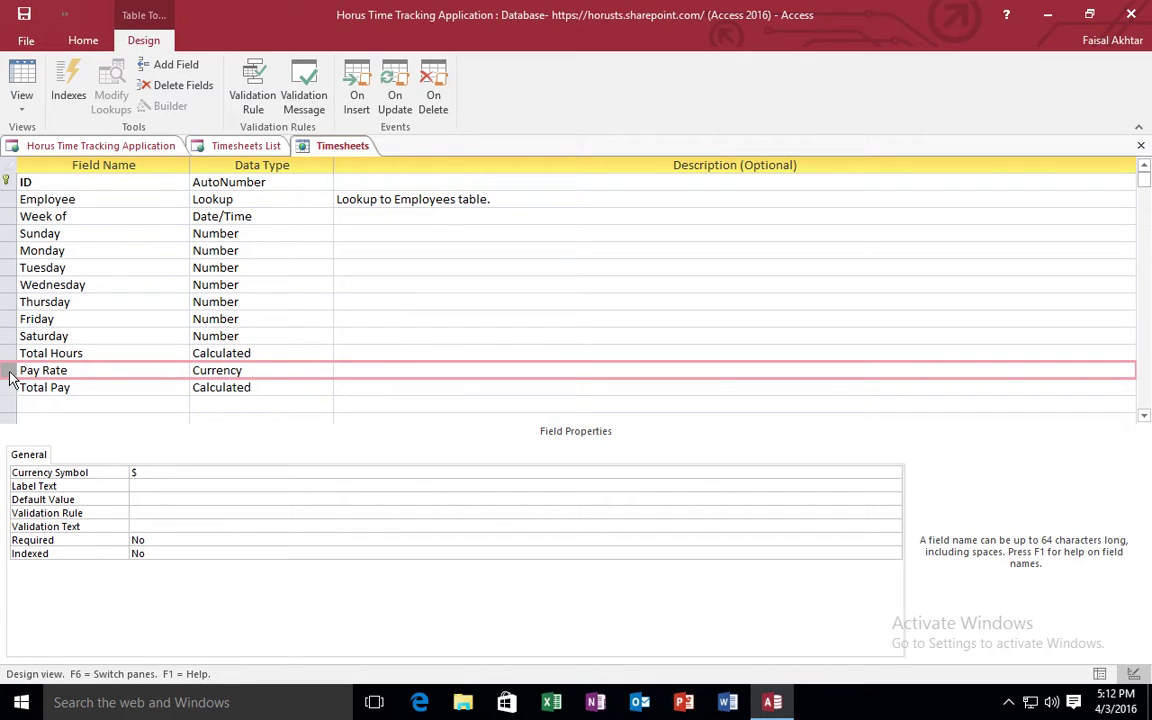
{"action": "right_click", "coordinate": [11, 376]}
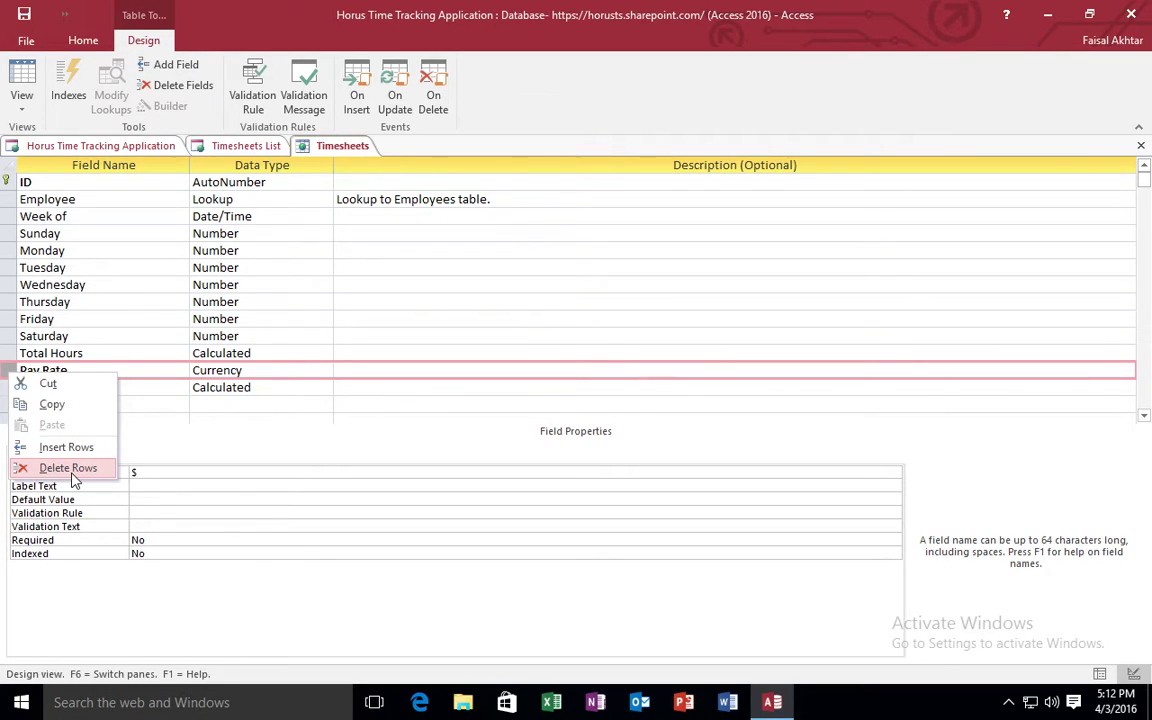
{"action": "left_click", "coordinate": [71, 474]}
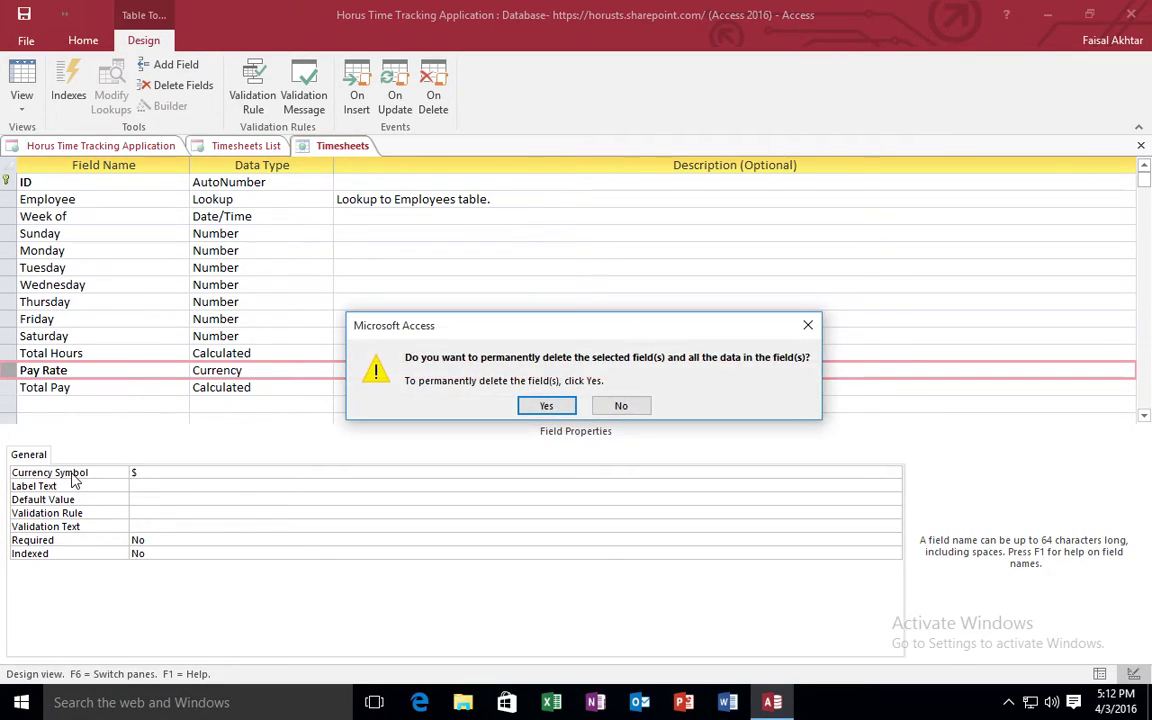
{"action": "left_click", "coordinate": [546, 406]}
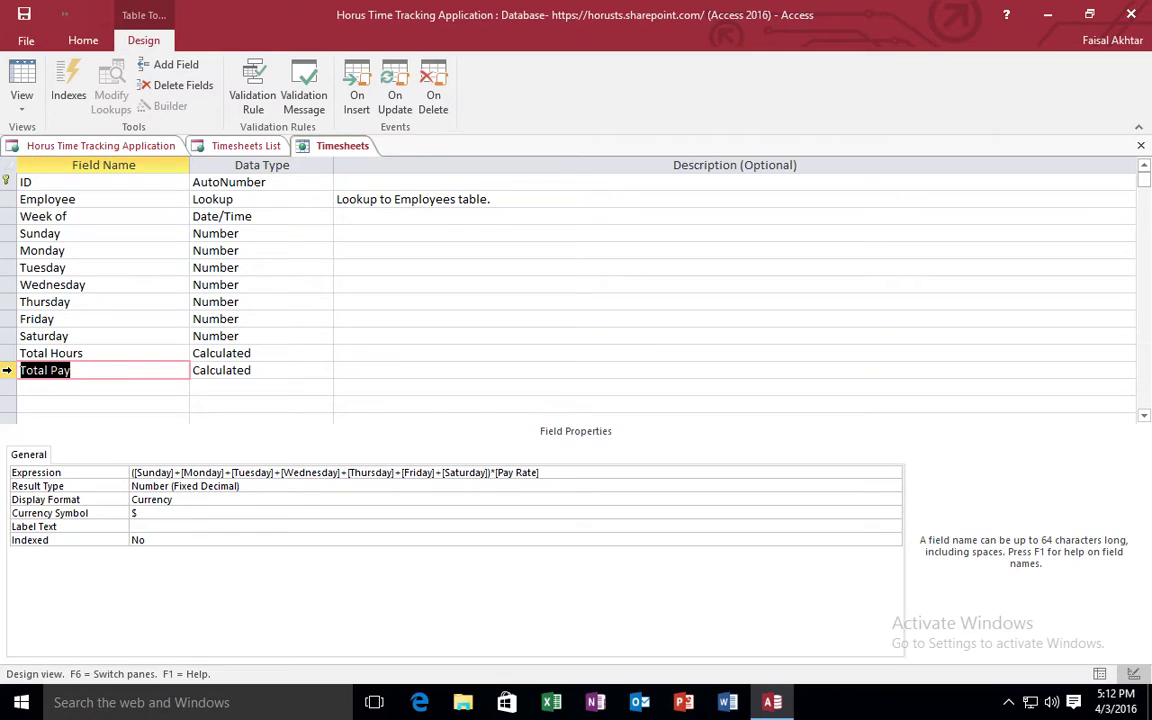
Delete the Total Pay field row, confirming the permanent deletion.
{"action": "right_click", "coordinate": [9, 370]}
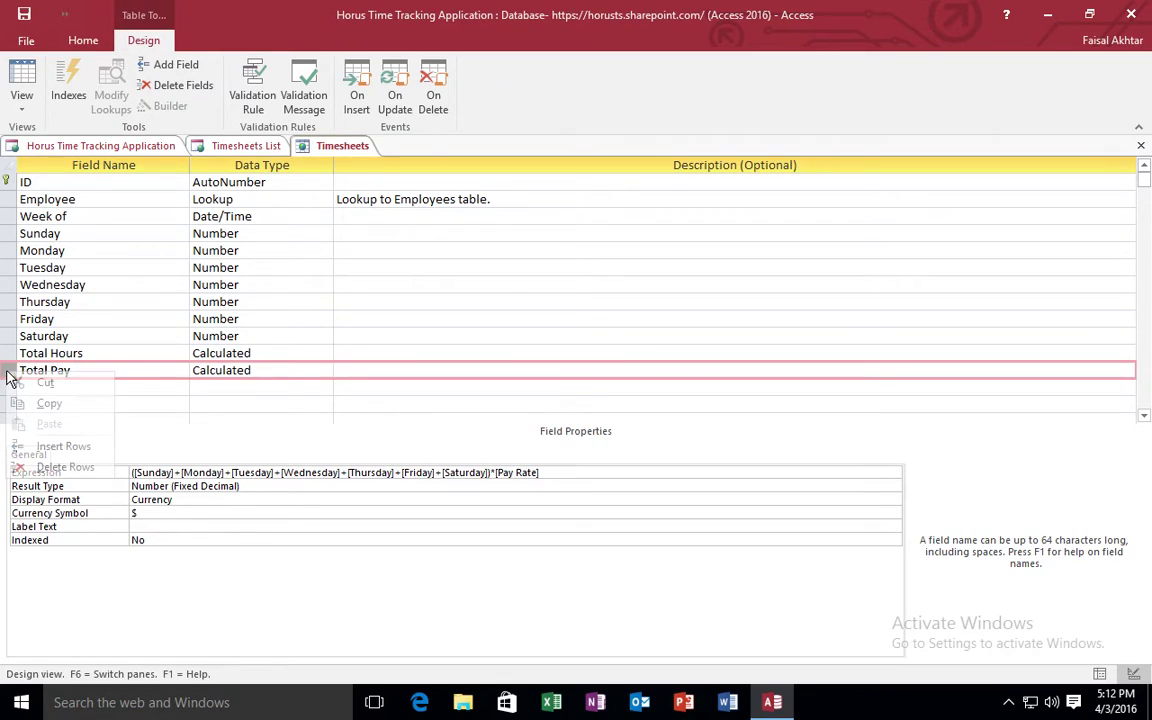
{"action": "left_click", "coordinate": [65, 467]}
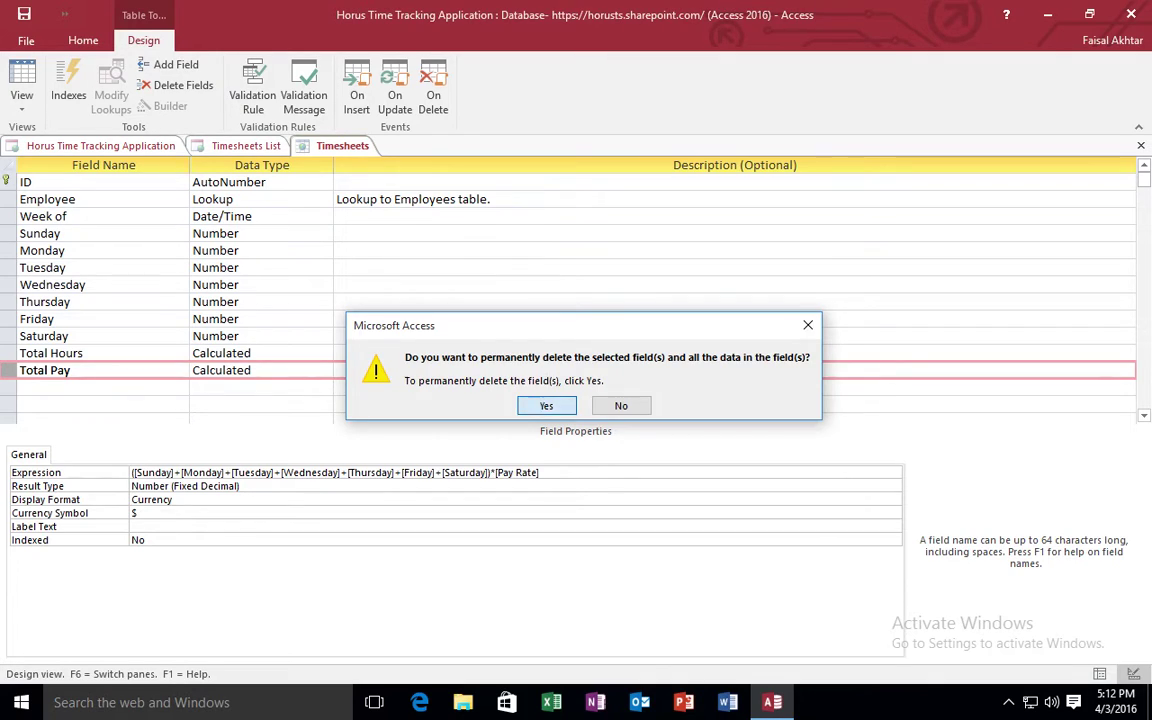
{"action": "left_click", "coordinate": [546, 405]}
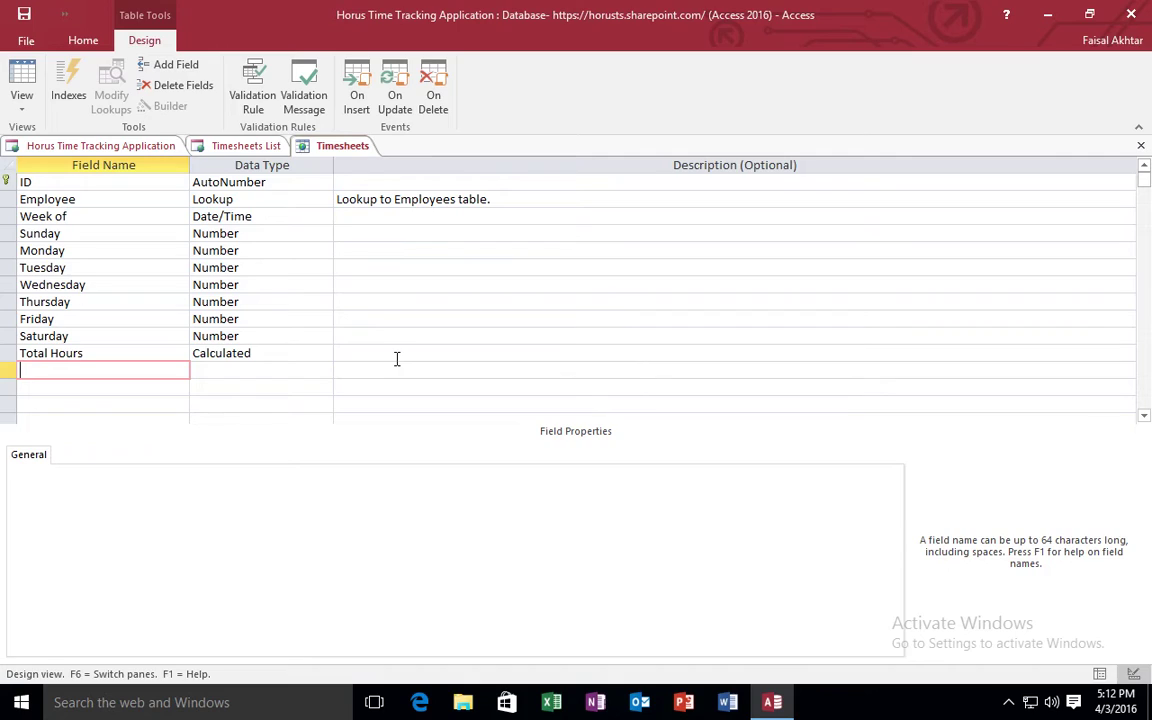
{"action": "left_click", "coordinate": [88, 42]}
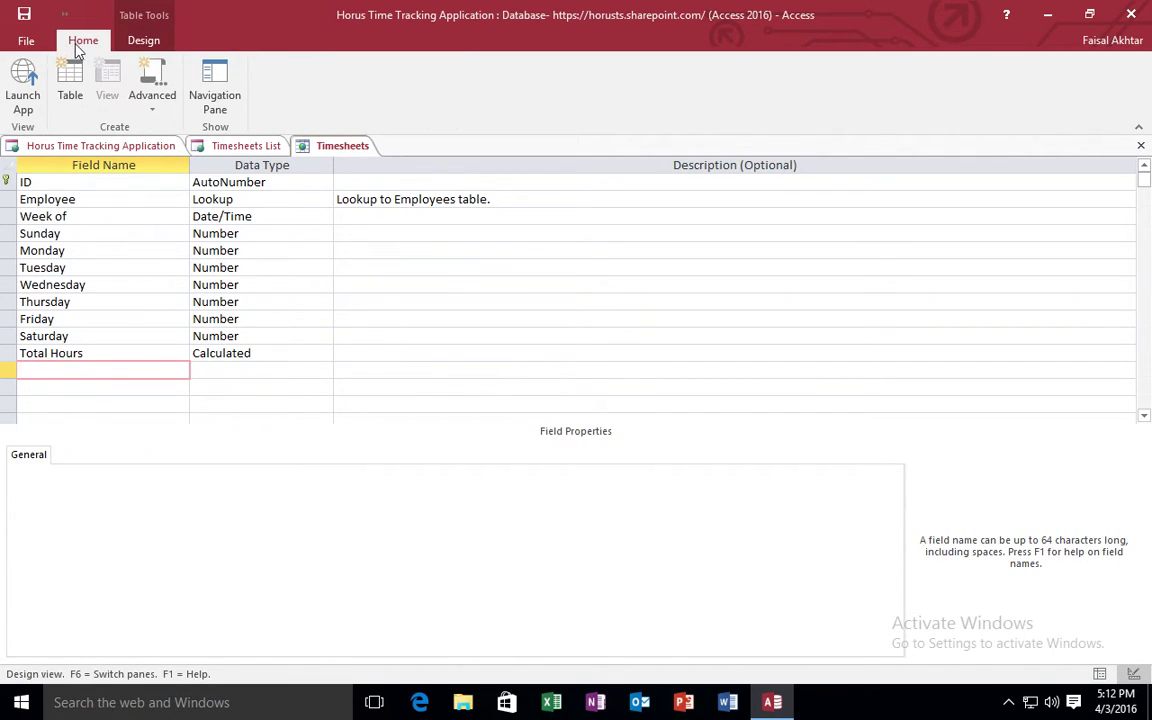
Launch the app in Edge and sign in to Office 365 with the existing work account's password.
{"action": "left_click", "coordinate": [30, 95]}
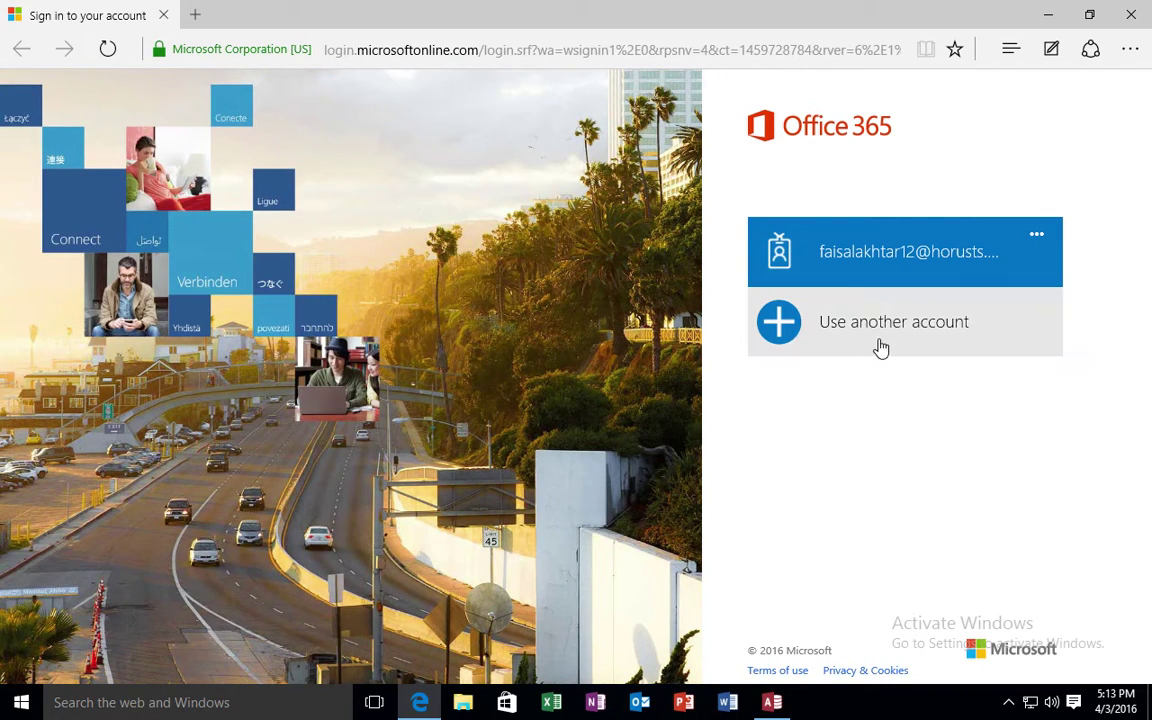
{"action": "left_click", "coordinate": [876, 256]}
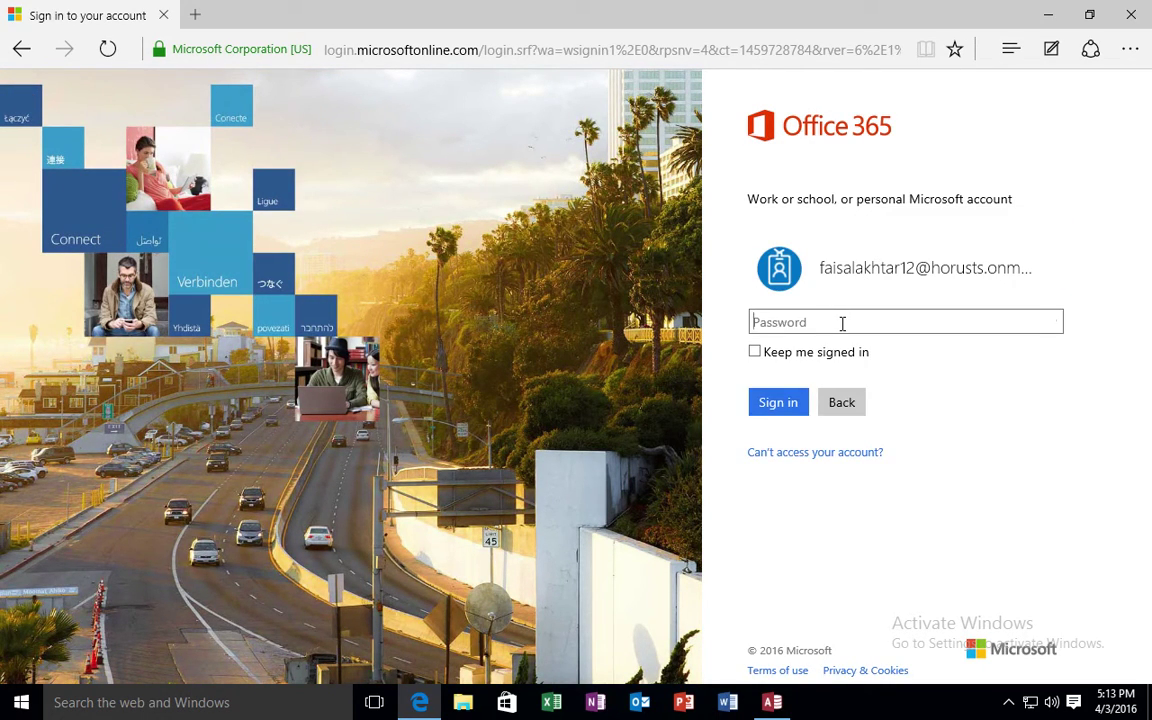
{"action": "type", "text": "••••••••"}
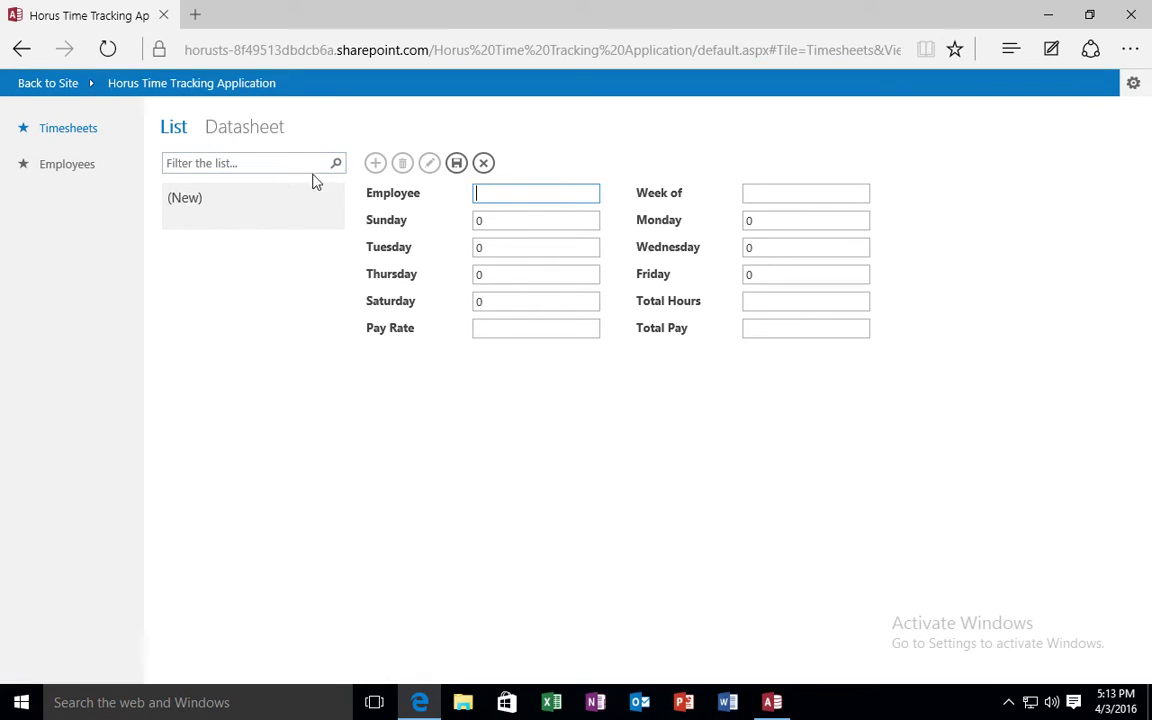
Switch to the Employees table in the web app's left navigation.
{"action": "left_click", "coordinate": [70, 170]}
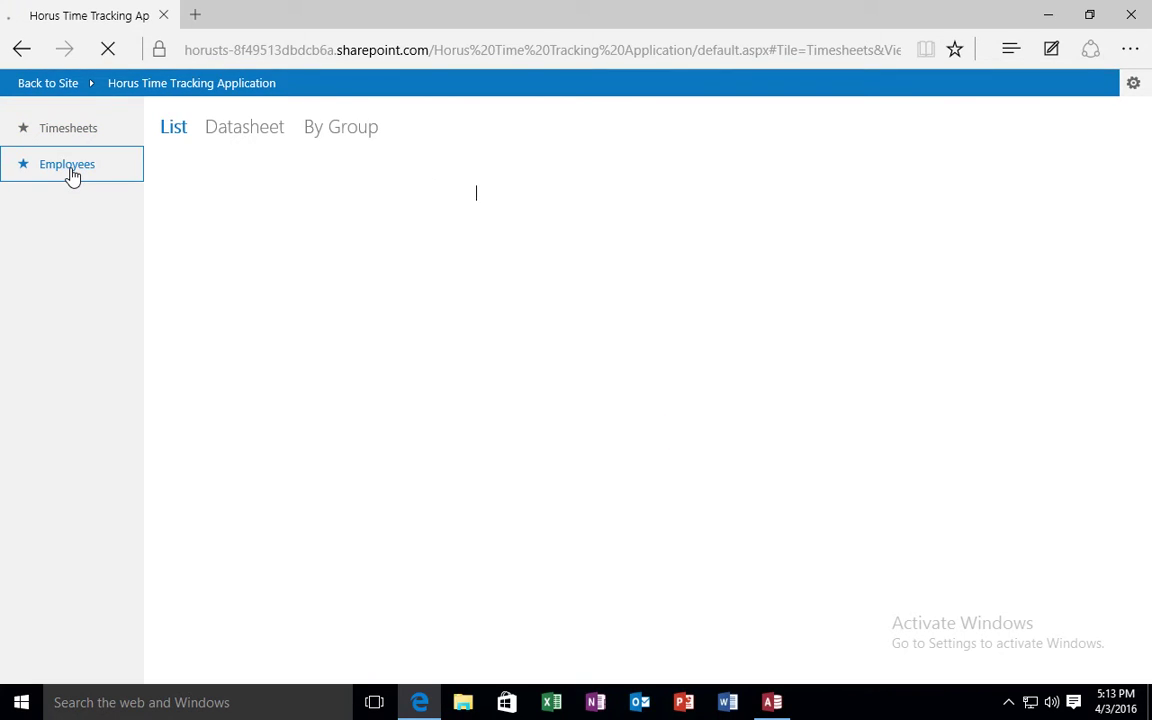
Open the Employees view and enter the new employee's number, correcting the mistyped entry.
{"action": "left_click", "coordinate": [65, 134]}
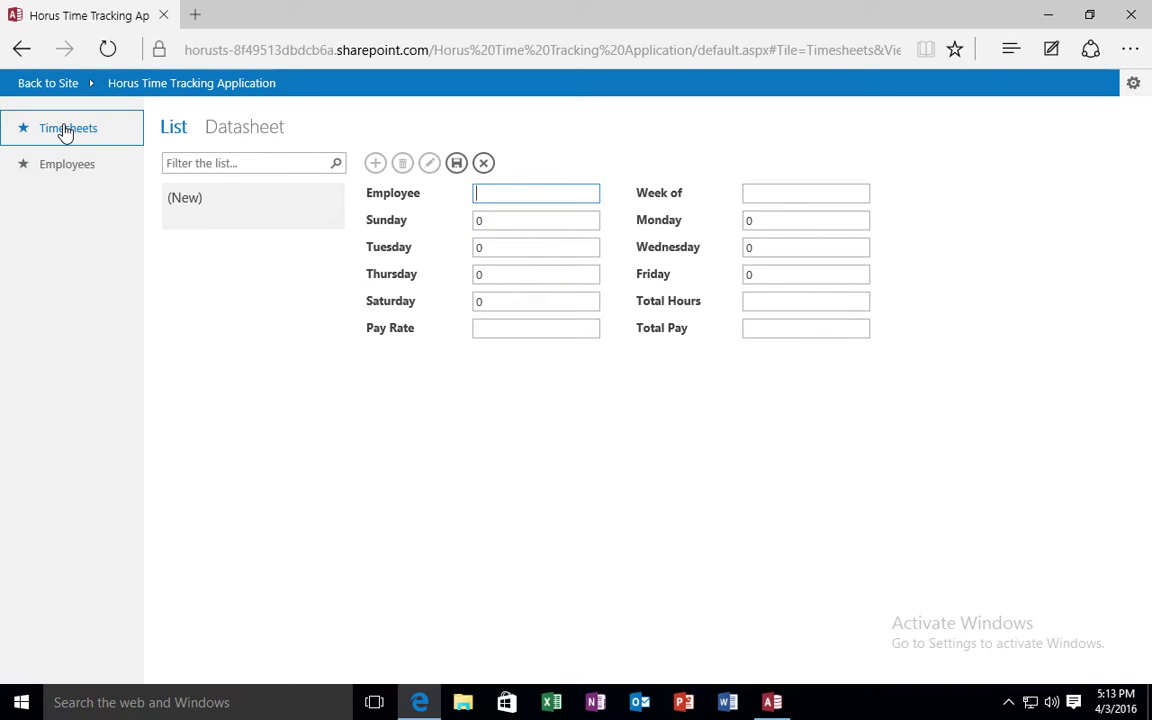
{"action": "left_click", "coordinate": [65, 175]}
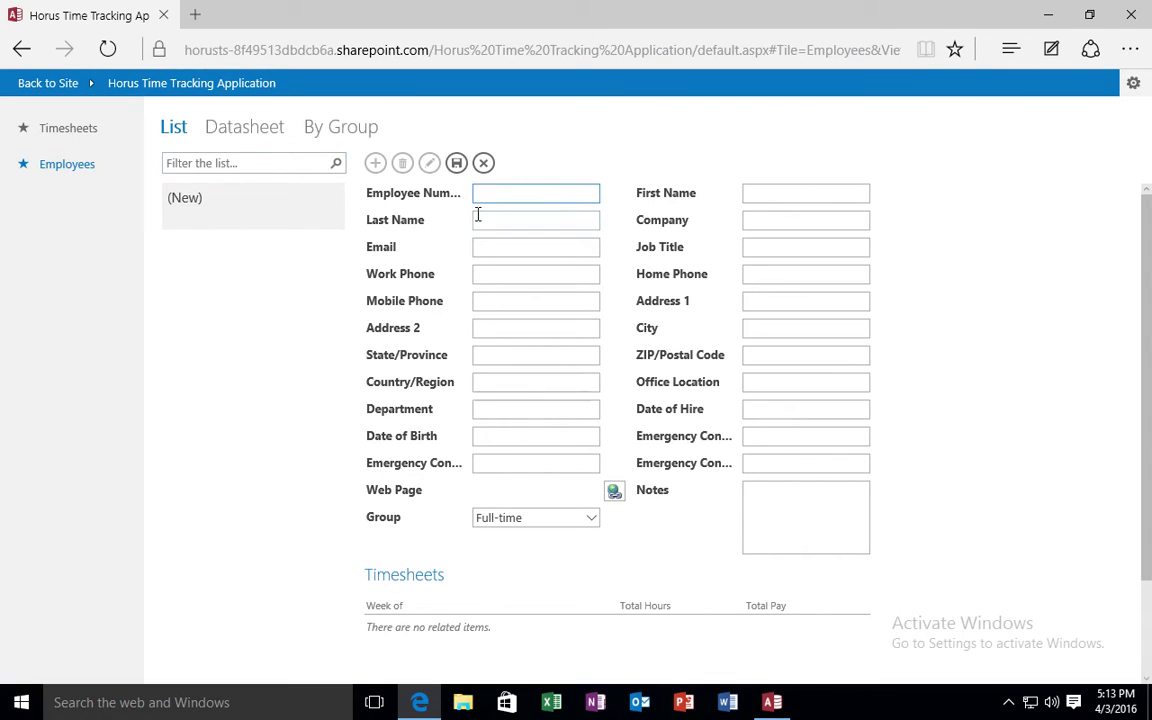
{"action": "left_click", "coordinate": [515, 195]}
{"action": "key", "text": "Tab"}
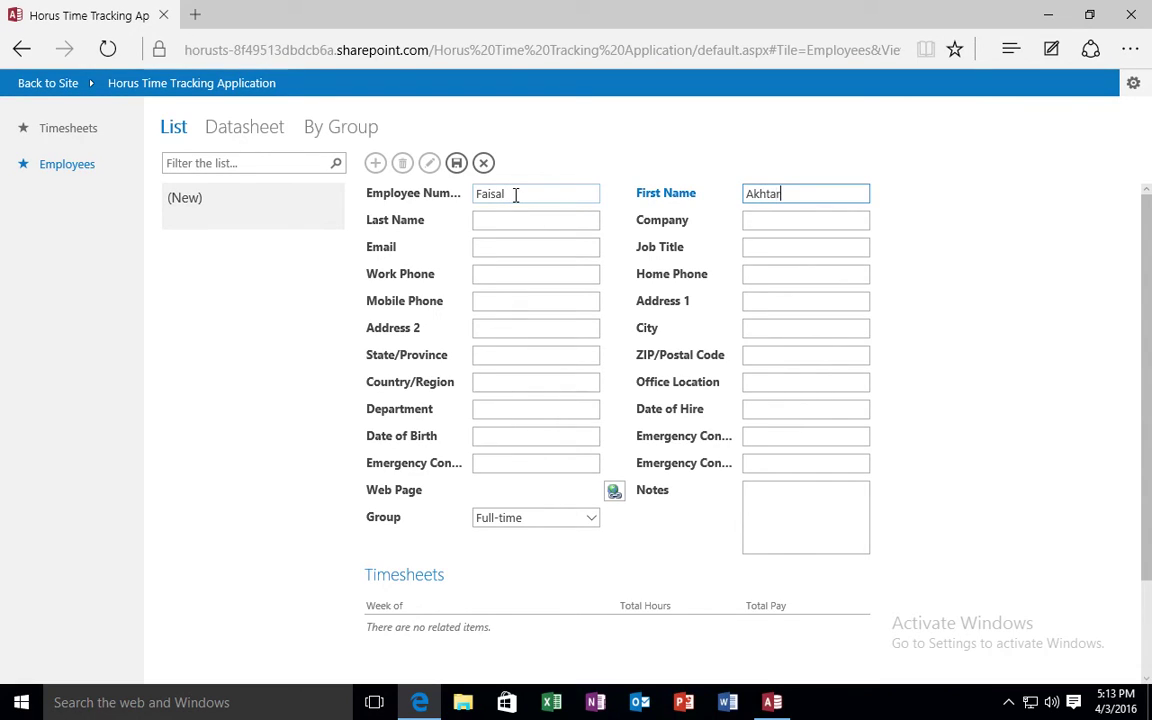
{"action": "left_click", "coordinate": [503, 219]}
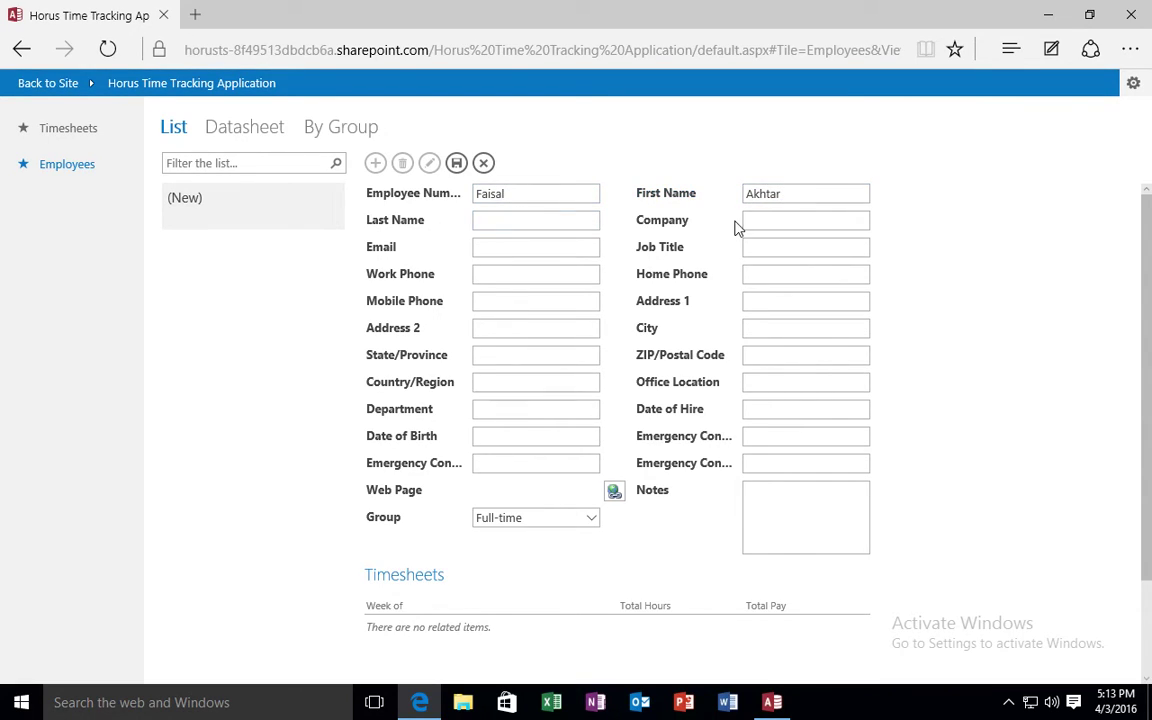
{"action": "left_click_drag", "start_coordinate": [527, 198], "coordinate": [411, 197]}
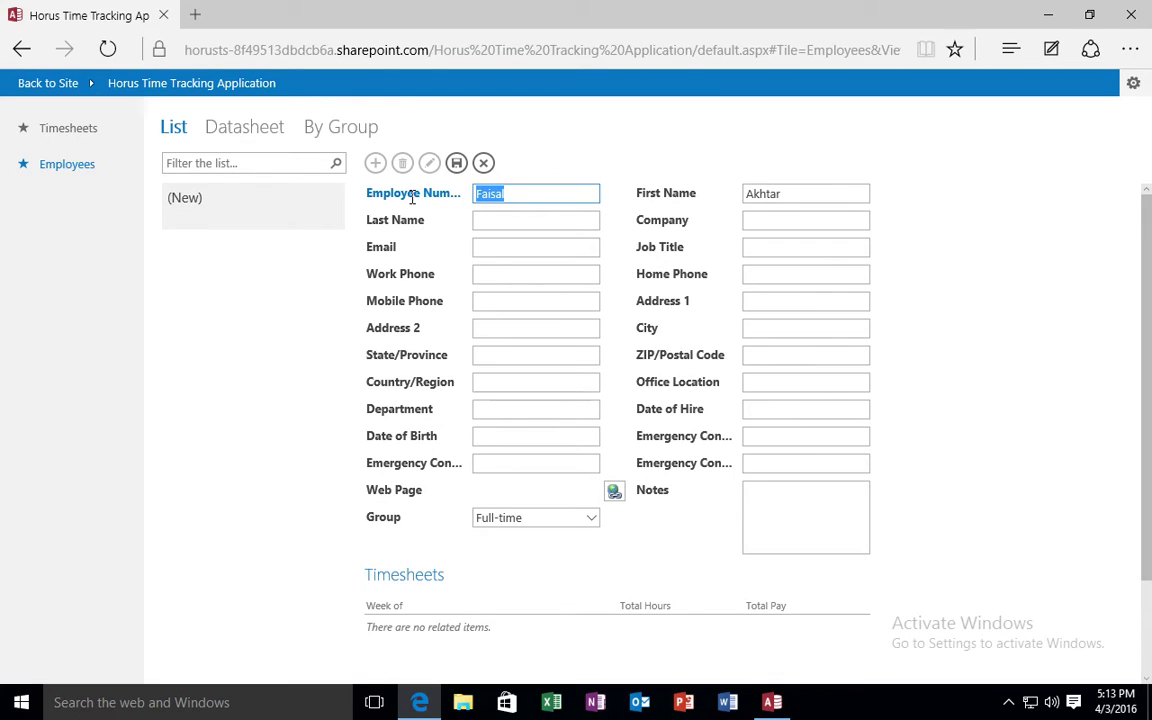
{"action": "type", "text": "11251"}
{"action": "left_click", "coordinate": [505, 220]}
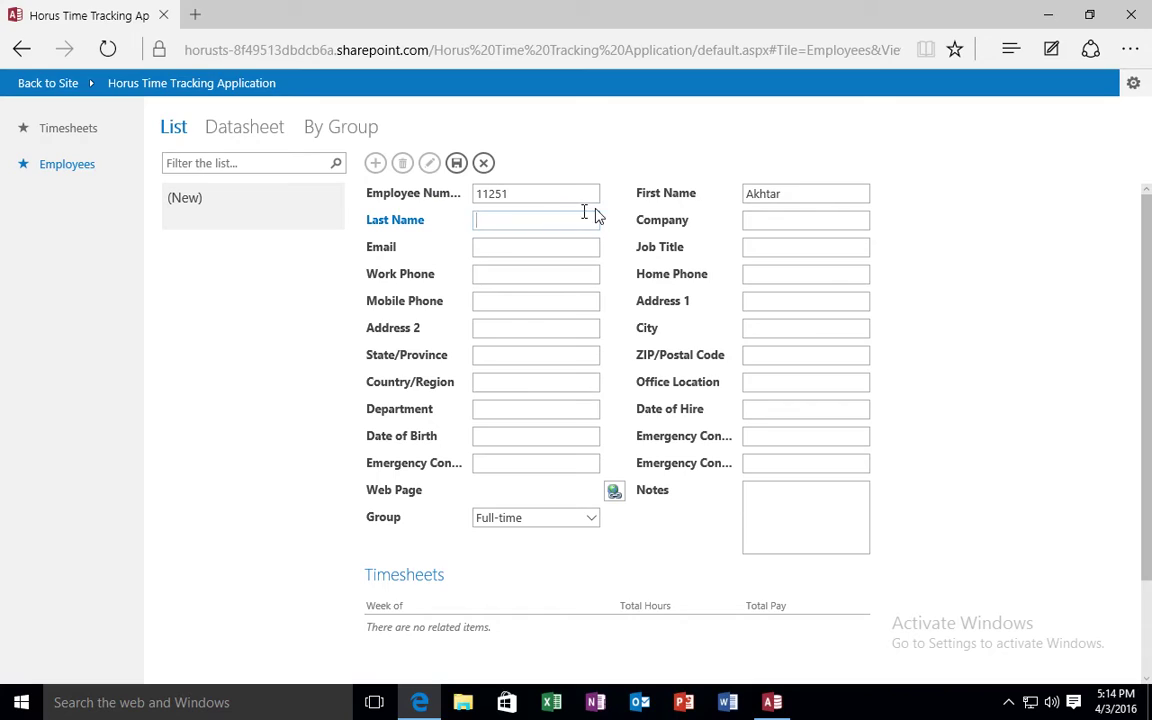
Enter the employee's first and last names and company Horus.
{"action": "left_click_drag", "start_coordinate": [808, 190], "coordinate": [652, 199]}
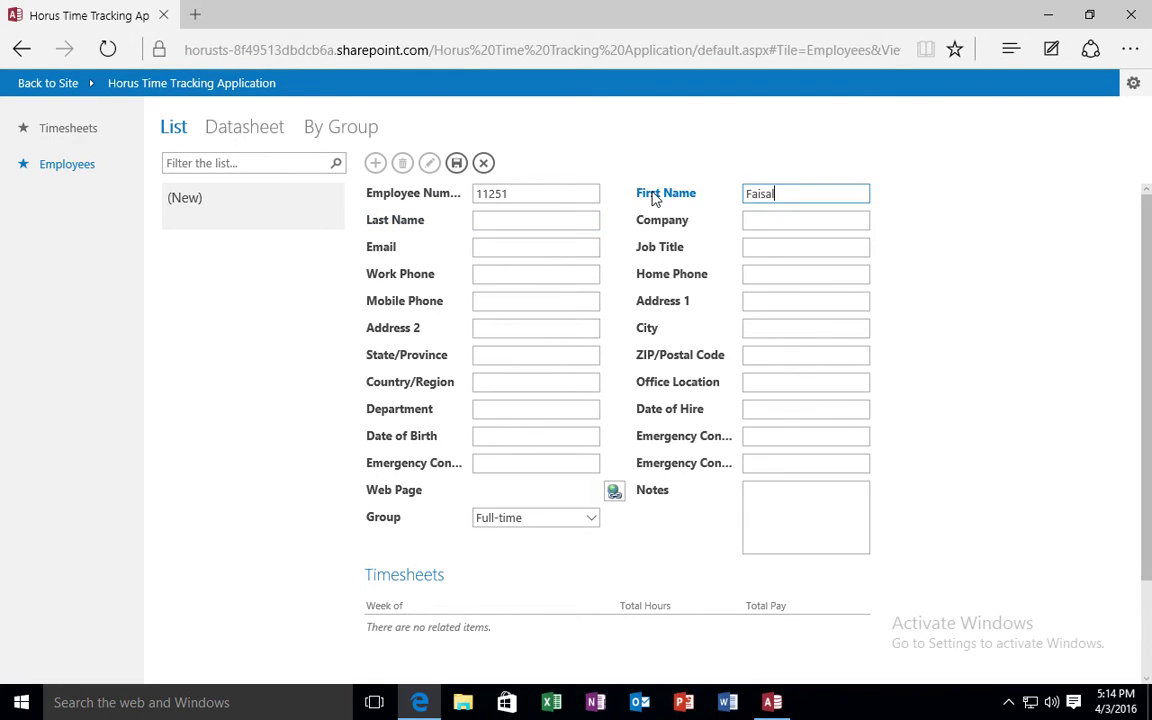
{"action": "key", "text": "Tab"}
{"action": "key", "text": "Tab"}
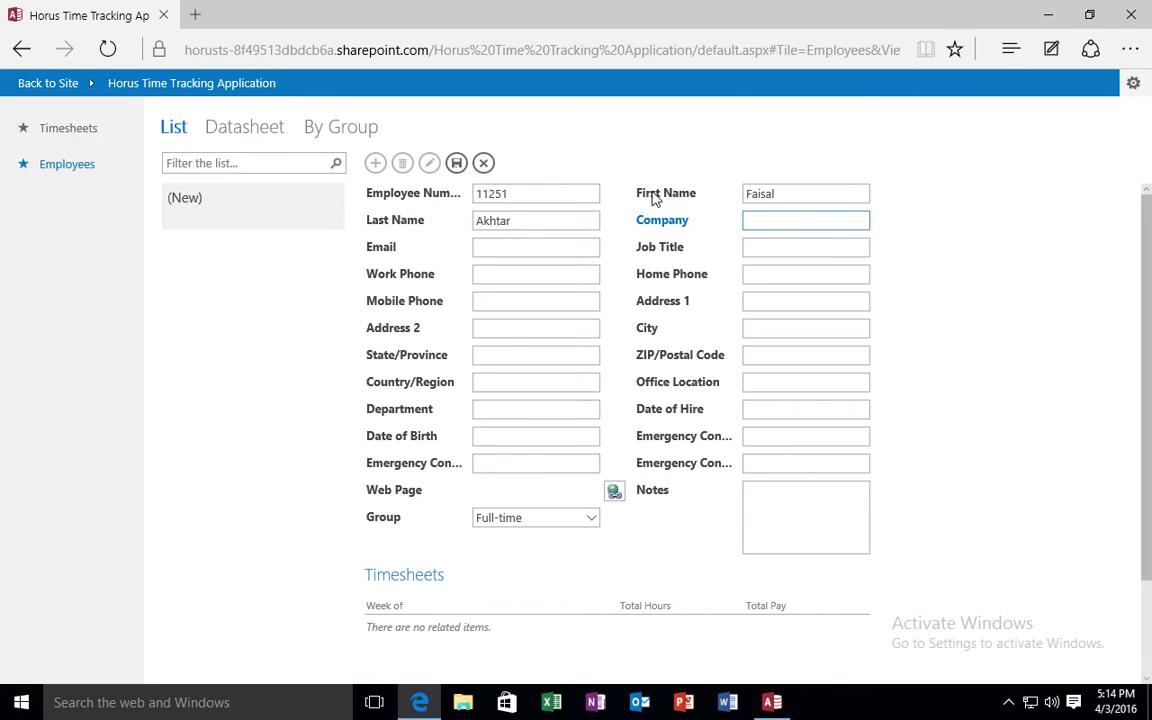
{"action": "type", "text": "Horus"}
Add the employee's e-mail address and job title IT consultant, then save the record.
{"action": "left_click", "coordinate": [541, 240]}
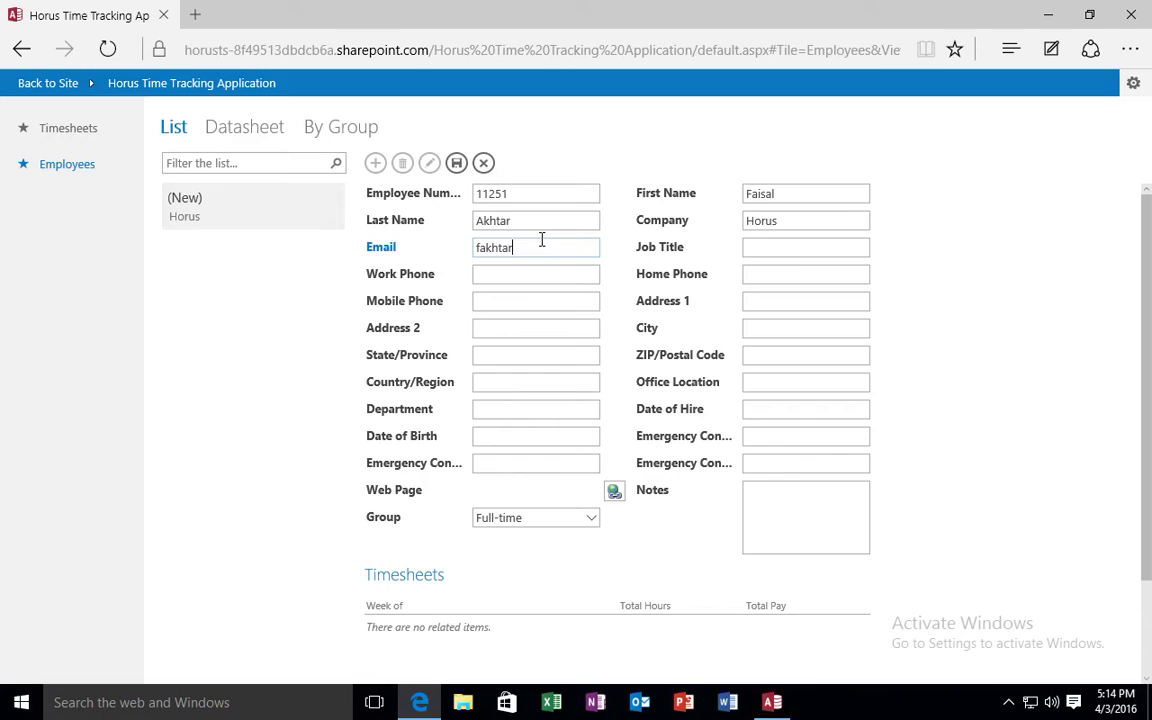
{"action": "left_click", "coordinate": [767, 244]}
{"action": "type", "text": "IT consultan"}
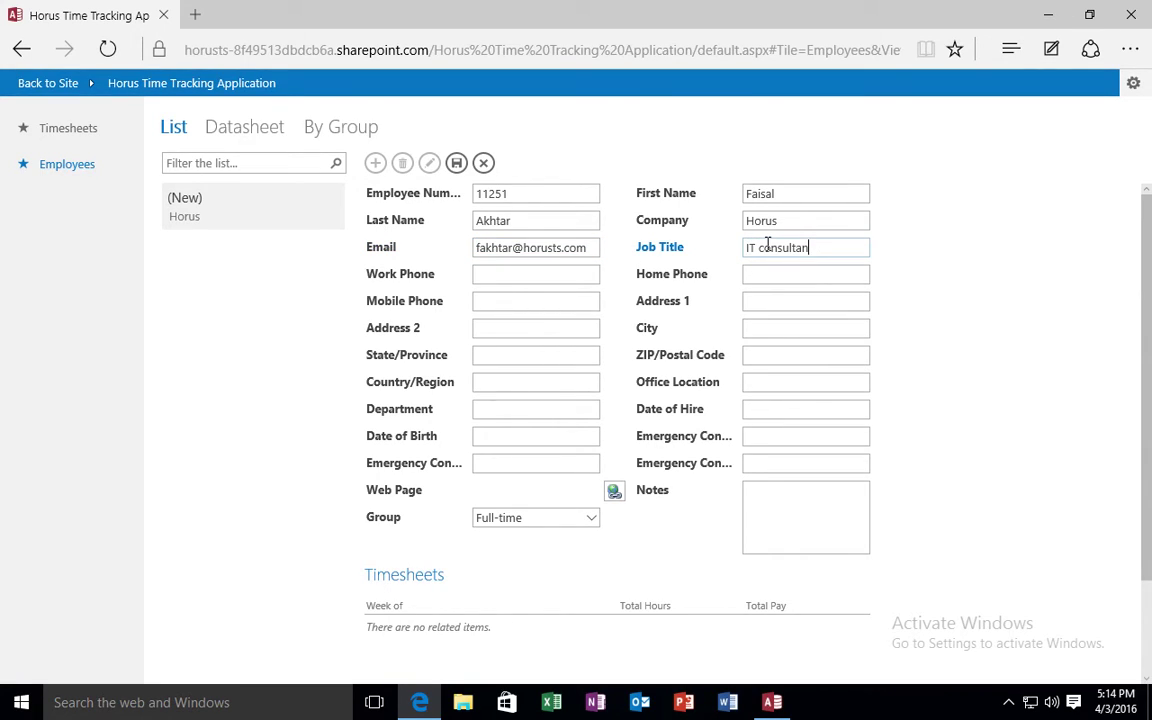
{"action": "type", "text": "t"}
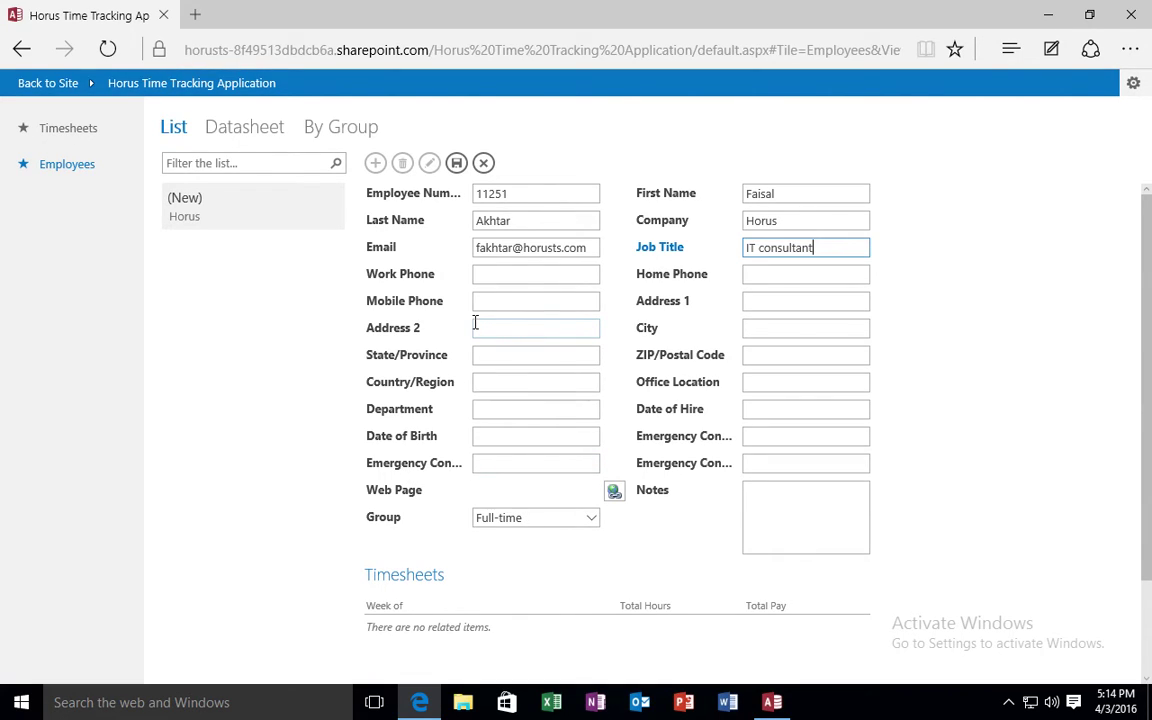
{"action": "left_click", "coordinate": [455, 164]}
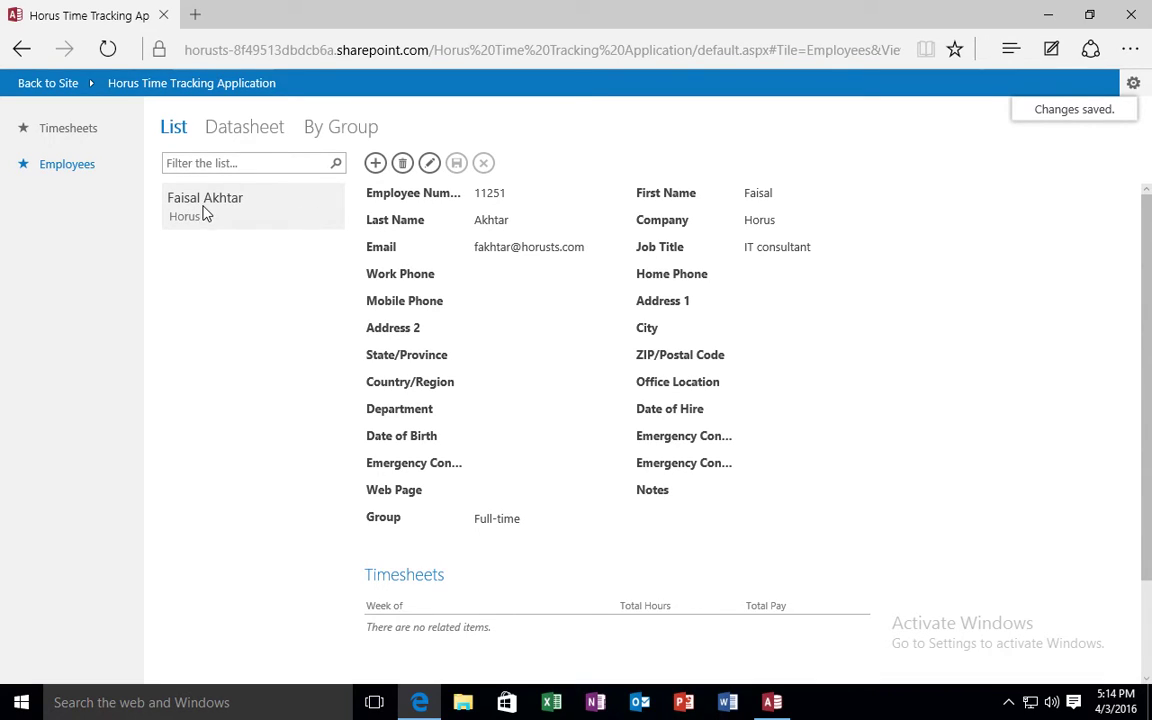
{"action": "left_click", "coordinate": [82, 130]}
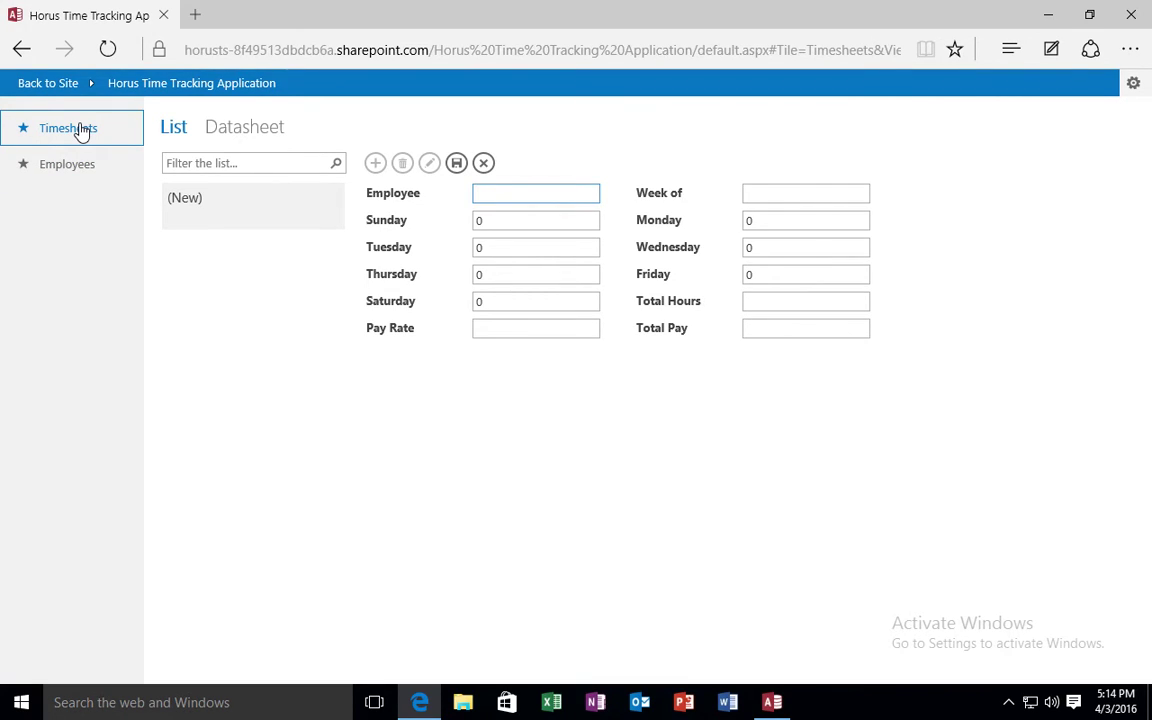
Start a second employee record with its number, first and last name, and company Horus.
{"action": "left_click", "coordinate": [73, 174]}
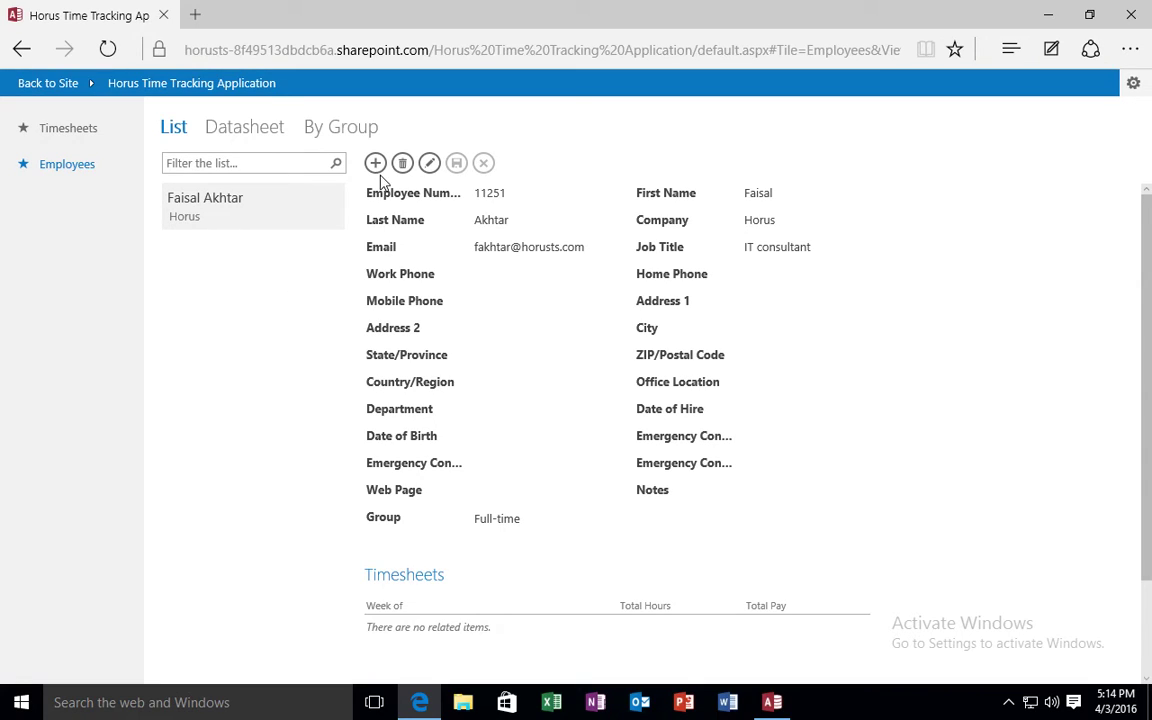
{"action": "left_click", "coordinate": [376, 164]}
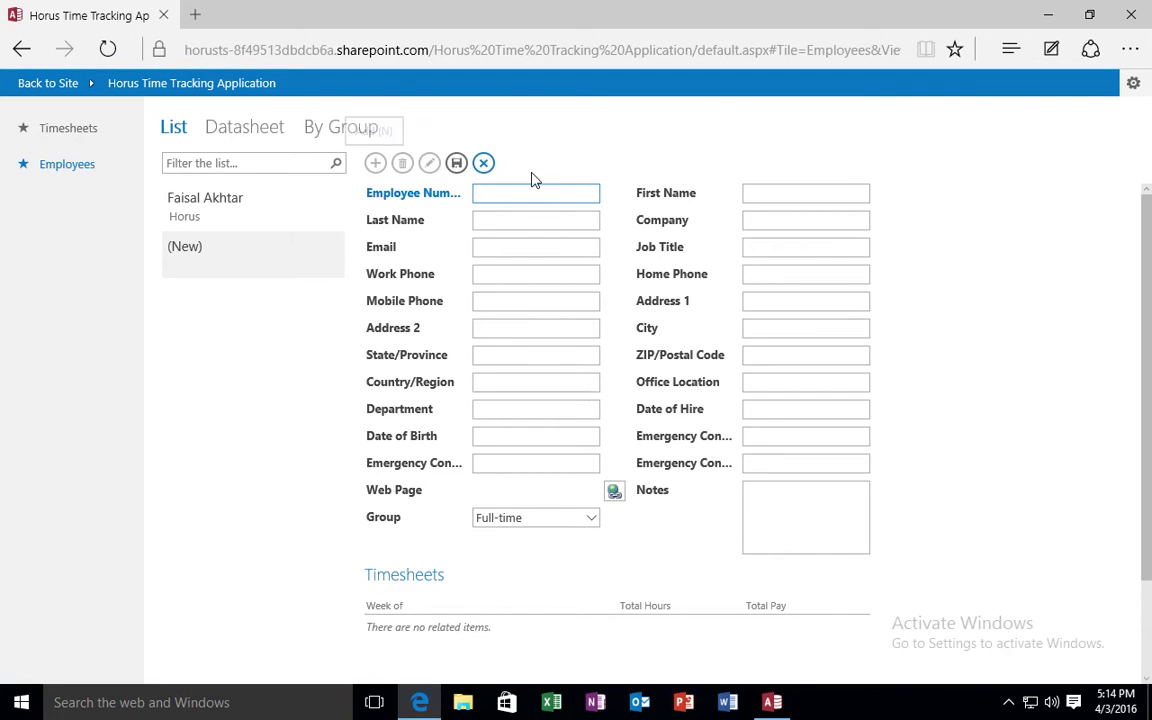
{"action": "type", "text": "1867861"}
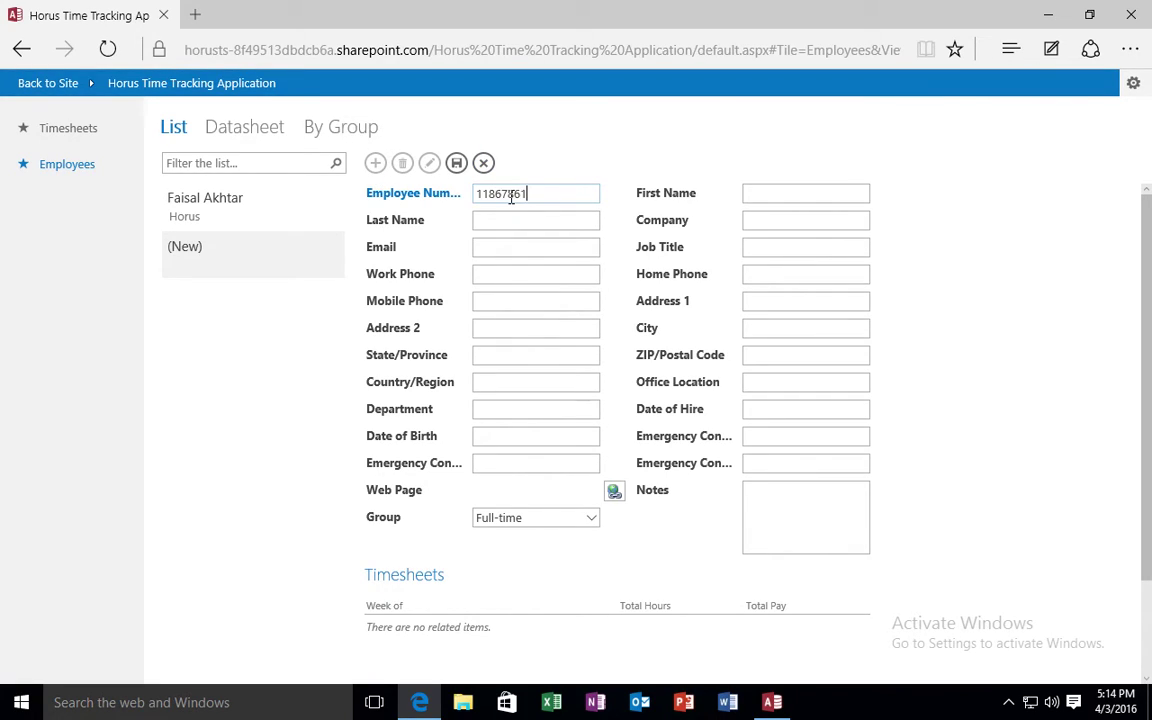
{"action": "left_click", "coordinate": [789, 195]}
{"action": "type", "text": "John"}
{"action": "key", "text": "Tab"}
{"action": "type", "text": "Sm"}
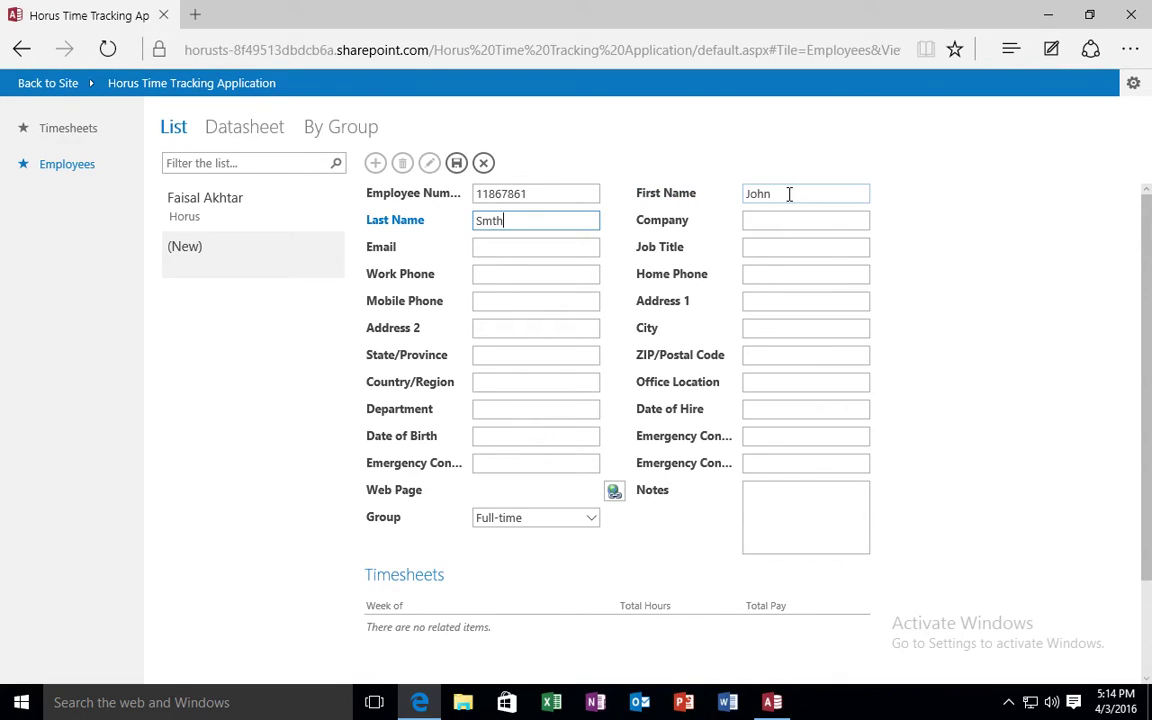
{"action": "type", "text": "th"}
{"action": "left_click", "coordinate": [827, 219]}
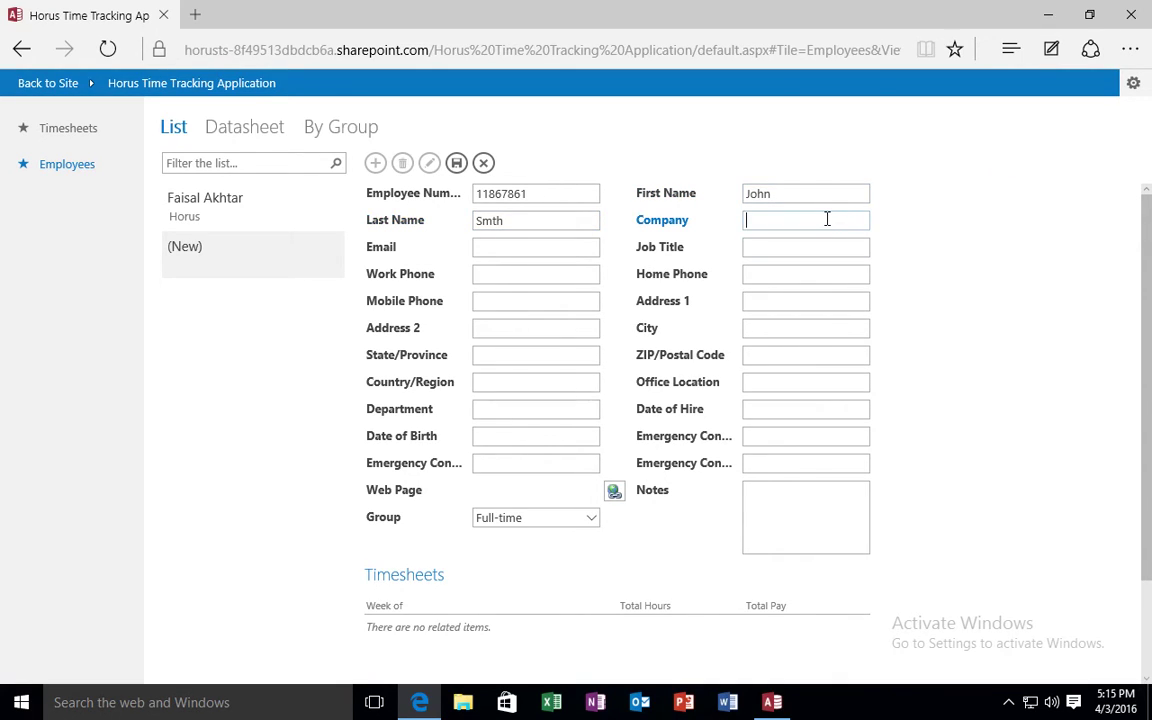
{"action": "type", "text": "Horus"}
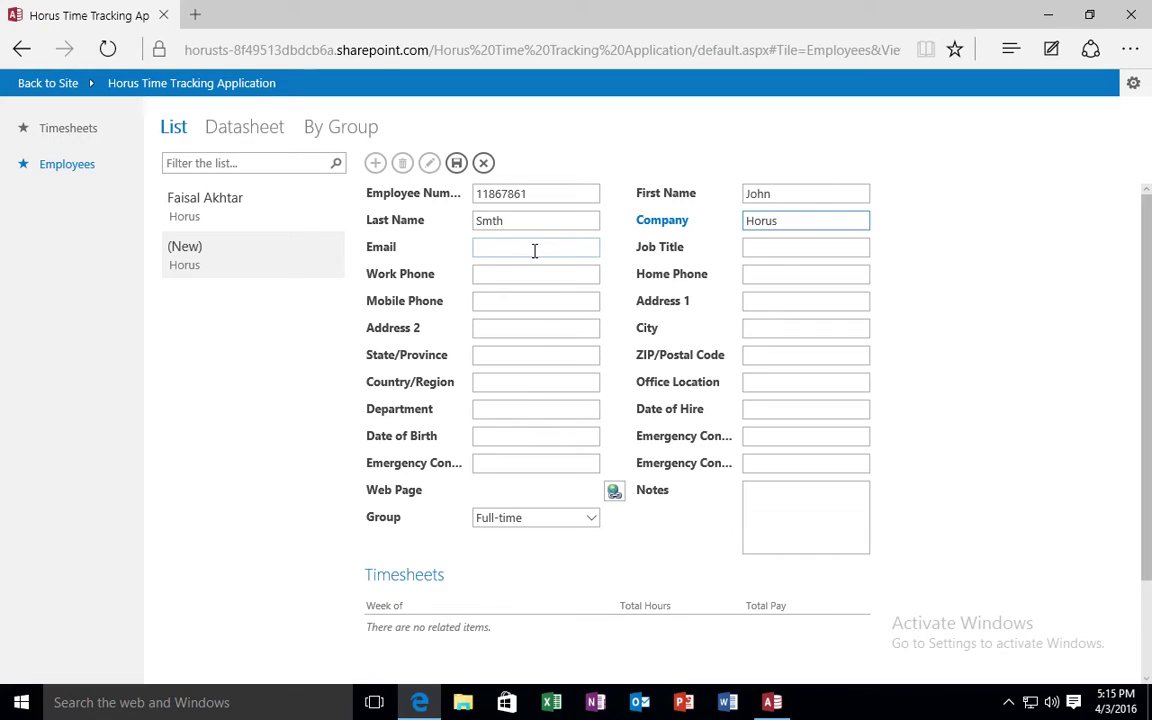
Add the employee's e-mail and job title CEO, save, and reopen the record for editing.
{"action": "left_click", "coordinate": [534, 244]}
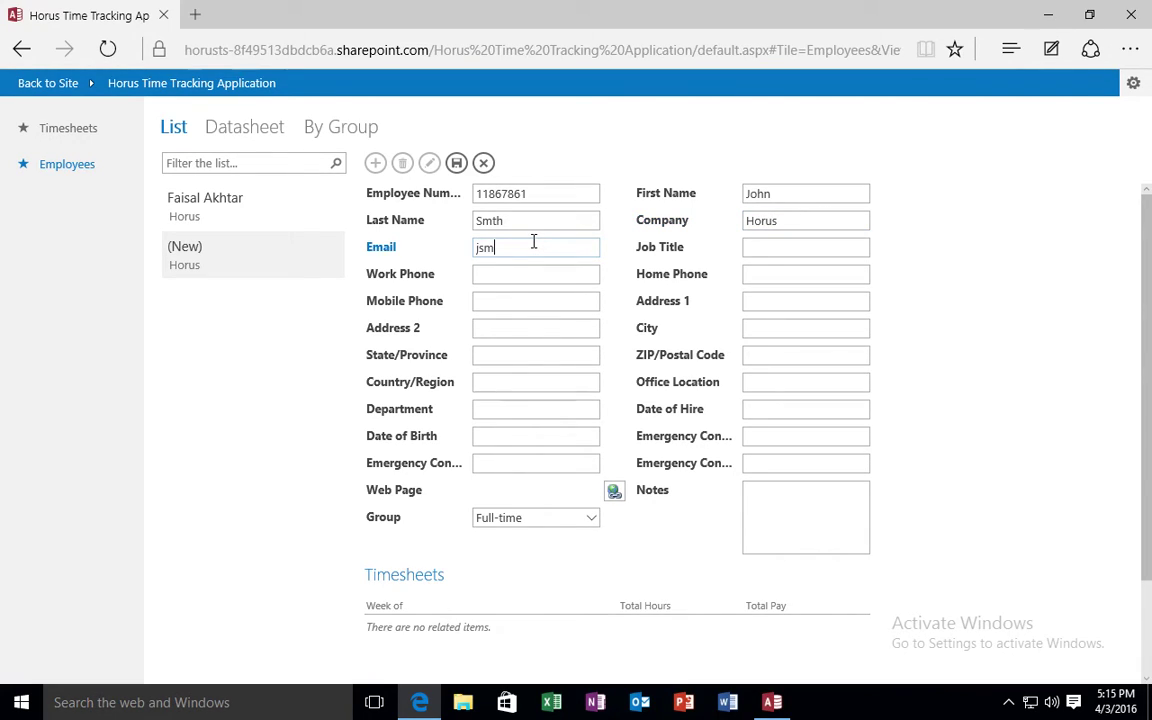
{"action": "left_click", "coordinate": [773, 246]}
{"action": "type", "text": "CEO"}
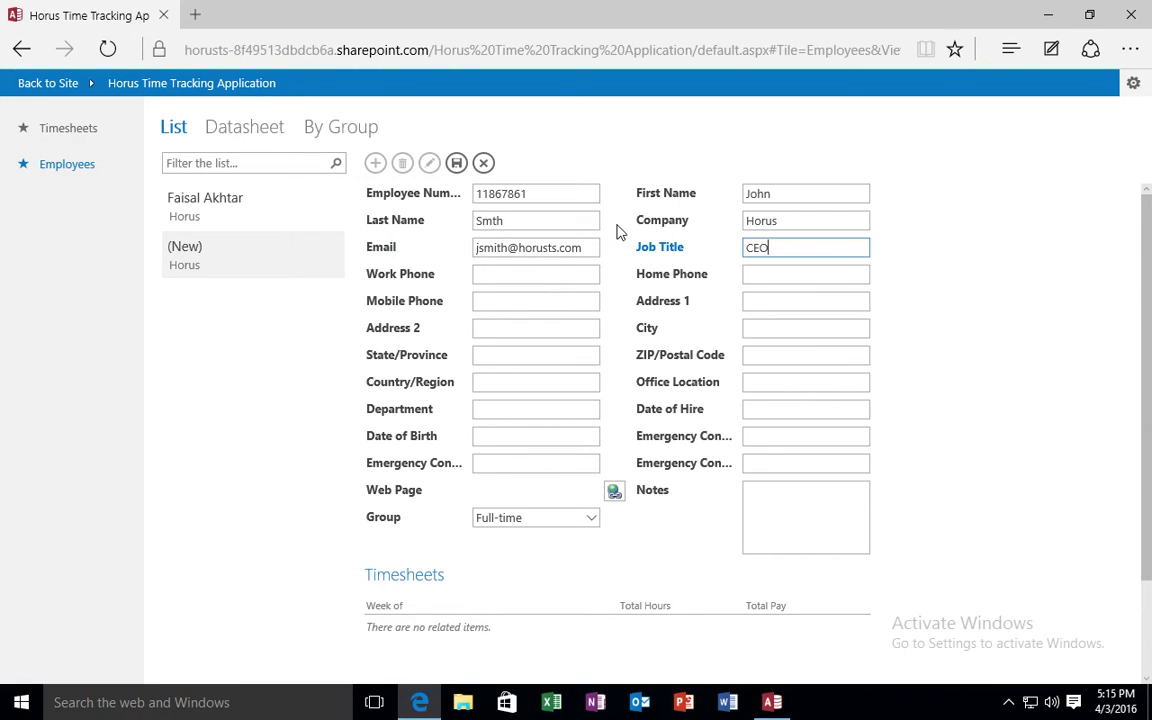
{"action": "left_click", "coordinate": [457, 164]}
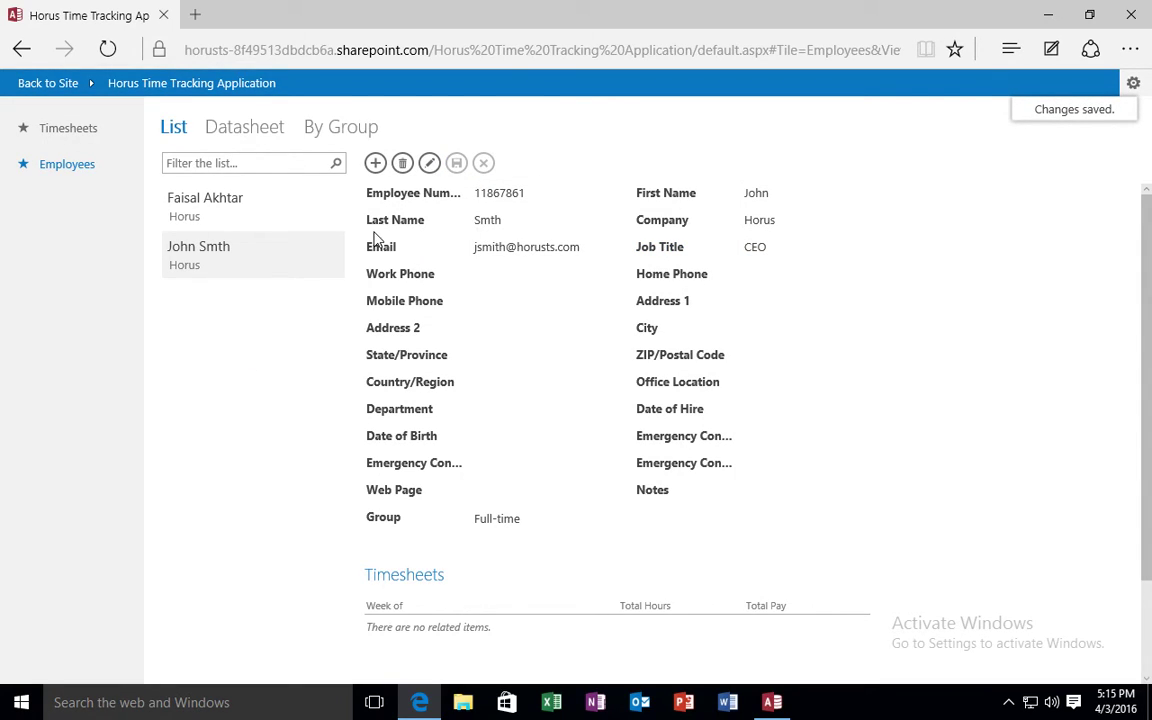
{"action": "left_click", "coordinate": [431, 164]}
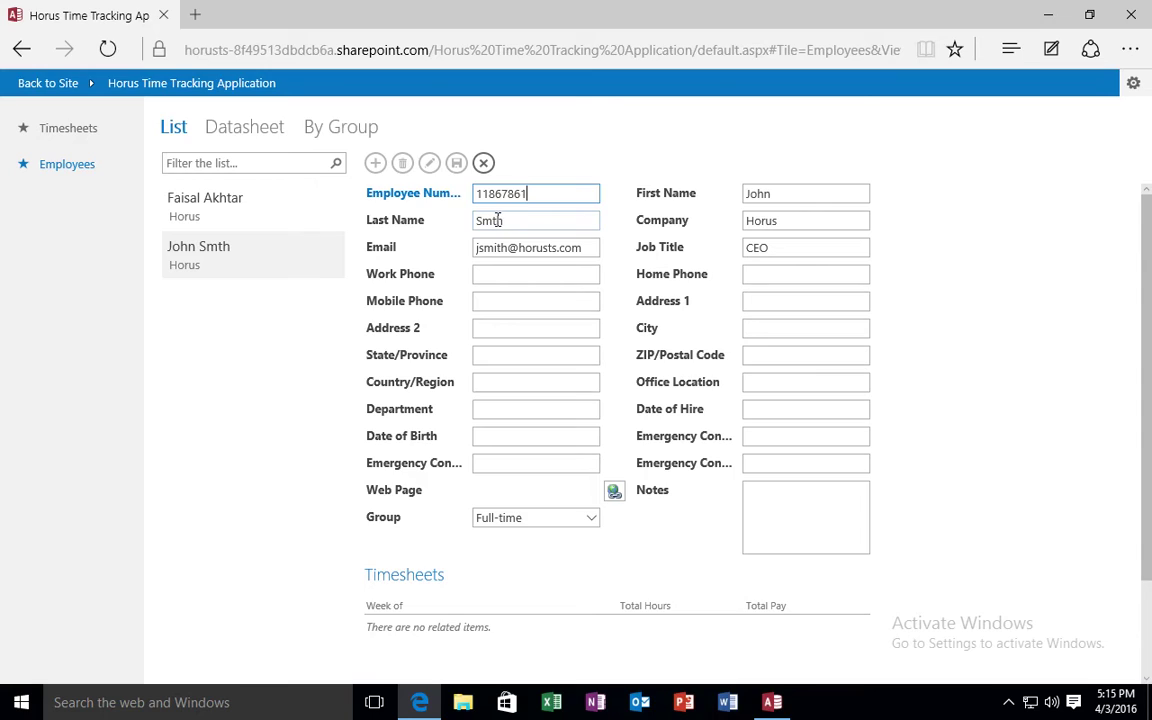
Fix the new employee's misspelled last name by inserting the missing 'i', and save.
{"action": "left_click", "coordinate": [543, 219]}
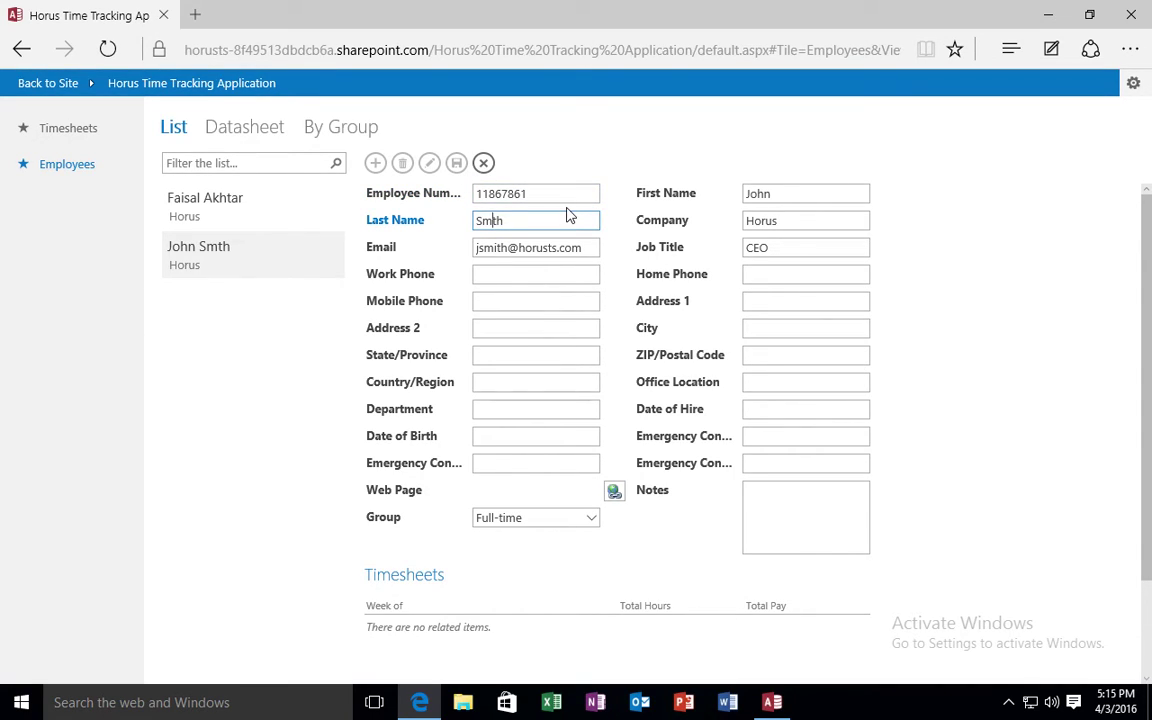
{"action": "type", "text": "i"}
{"action": "left_click", "coordinate": [457, 166]}
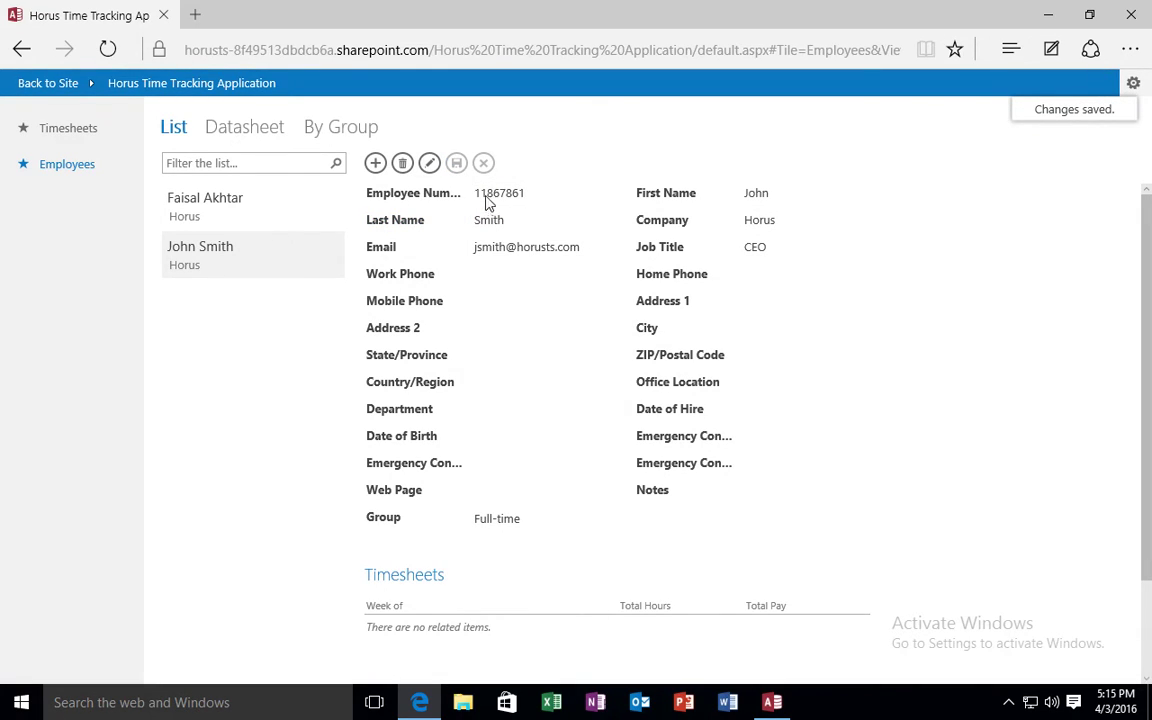
Review both employee records, then bring up a blank new timesheet.
{"action": "left_click", "coordinate": [253, 218]}
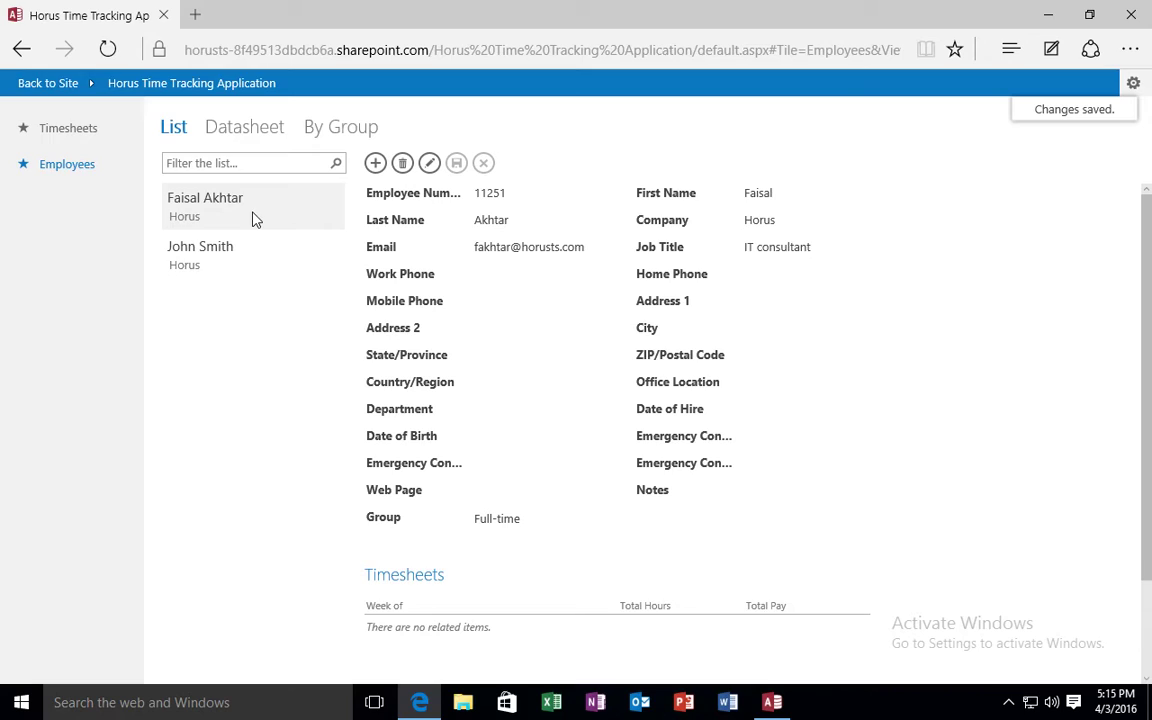
{"action": "left_click", "coordinate": [260, 255]}
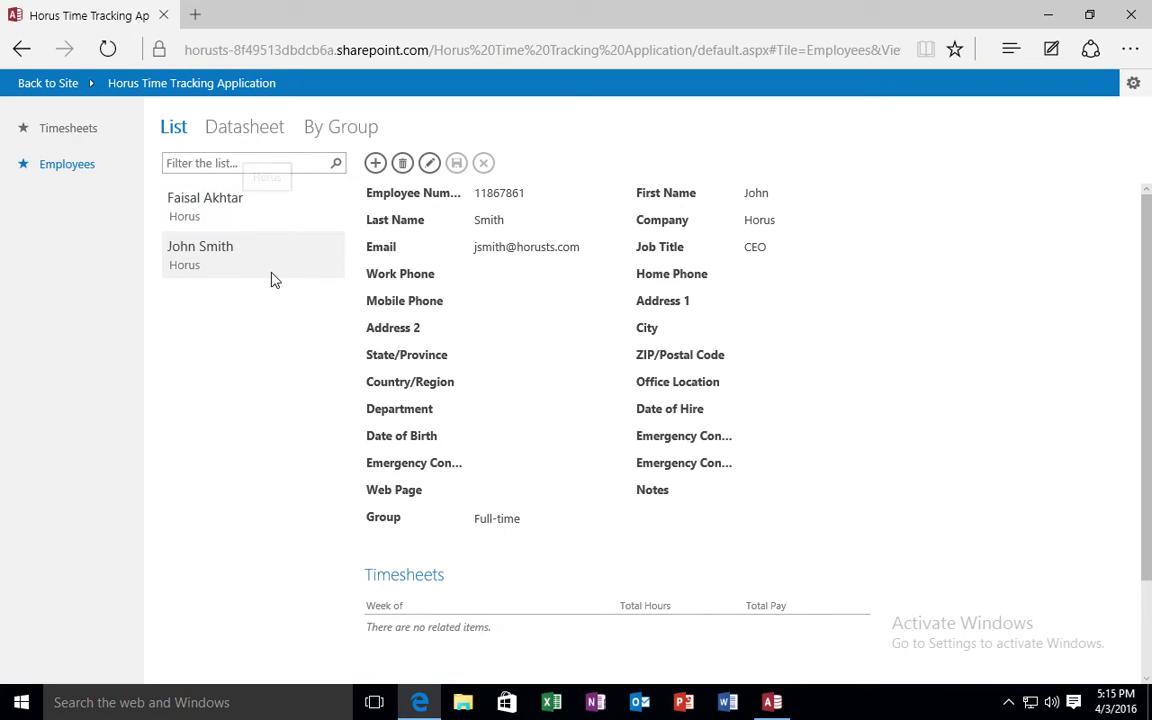
{"action": "left_click", "coordinate": [86, 128]}
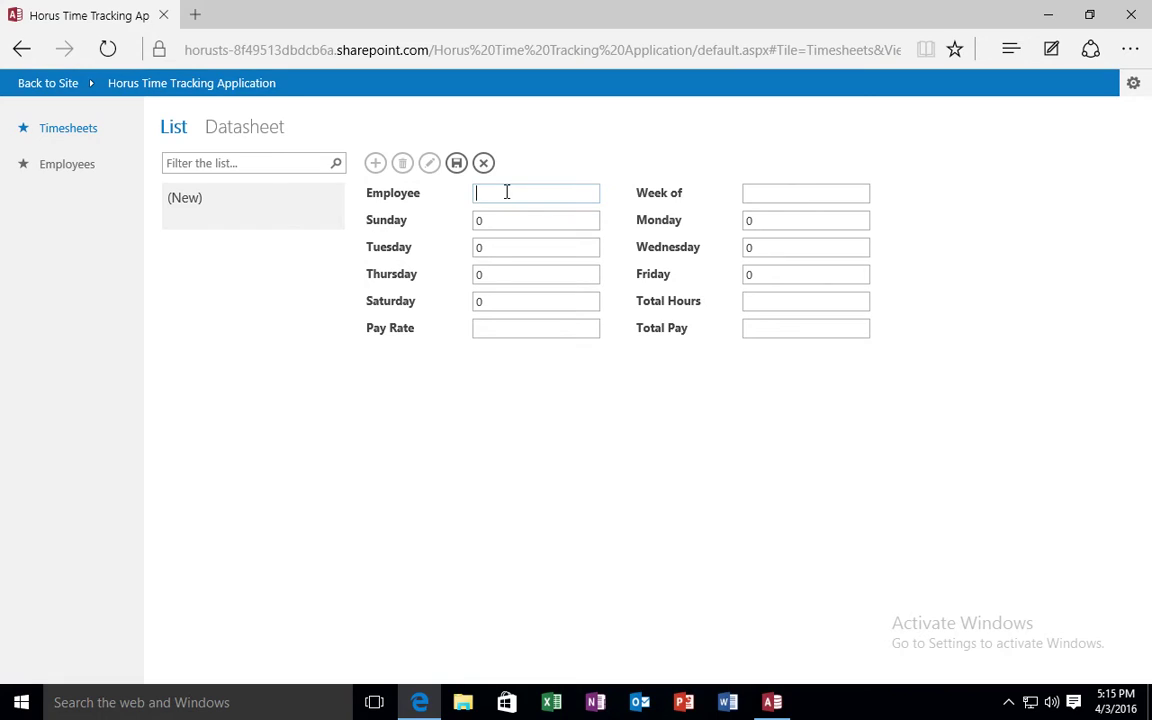
Switch between Employees and Timesheets to get a blank new timesheet.
{"action": "left_click", "coordinate": [50, 167]}
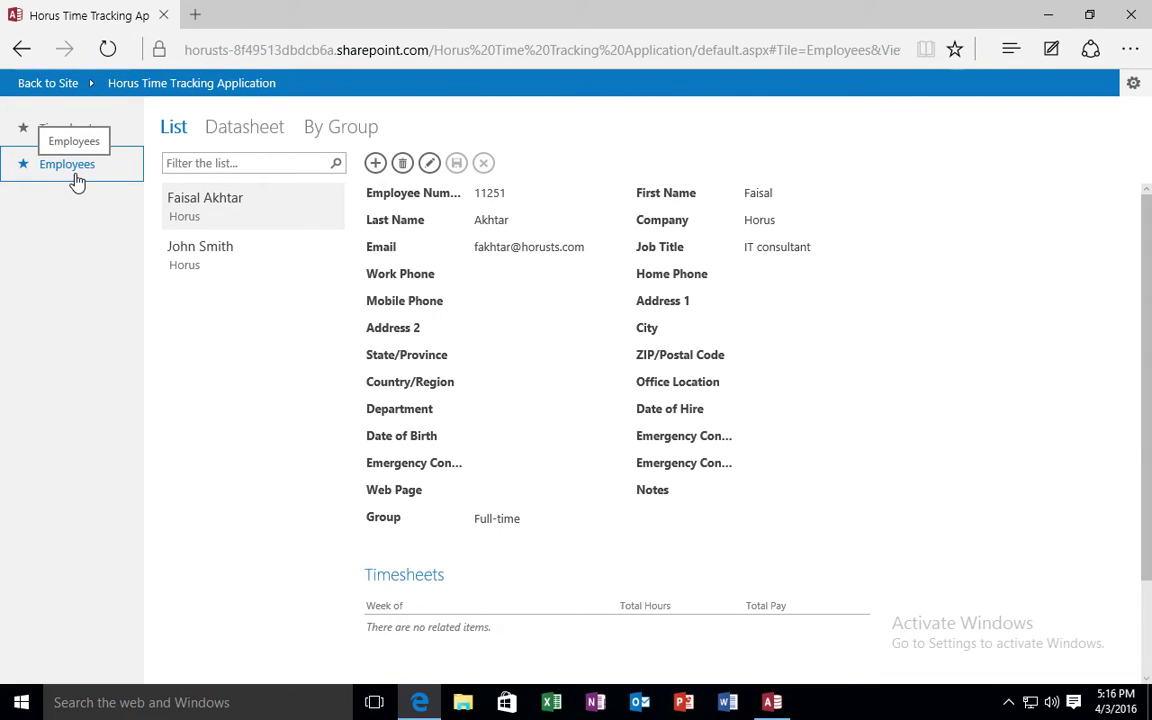
{"action": "left_click", "coordinate": [114, 135]}
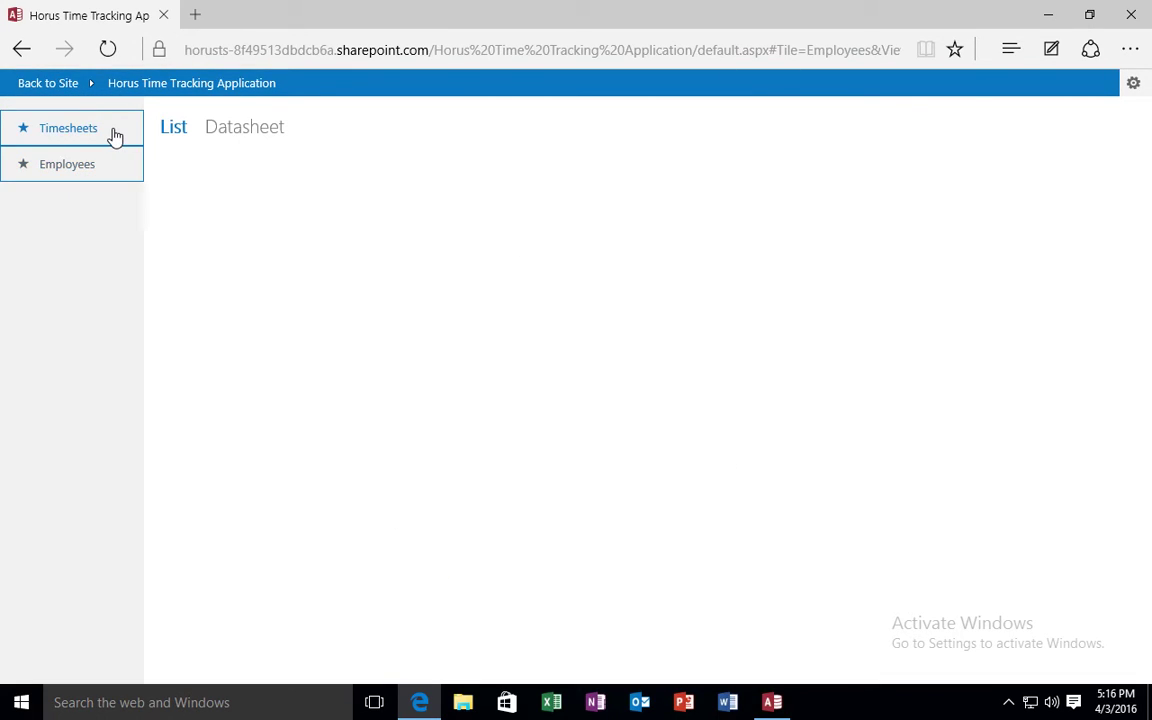
{"action": "left_click", "coordinate": [94, 176]}
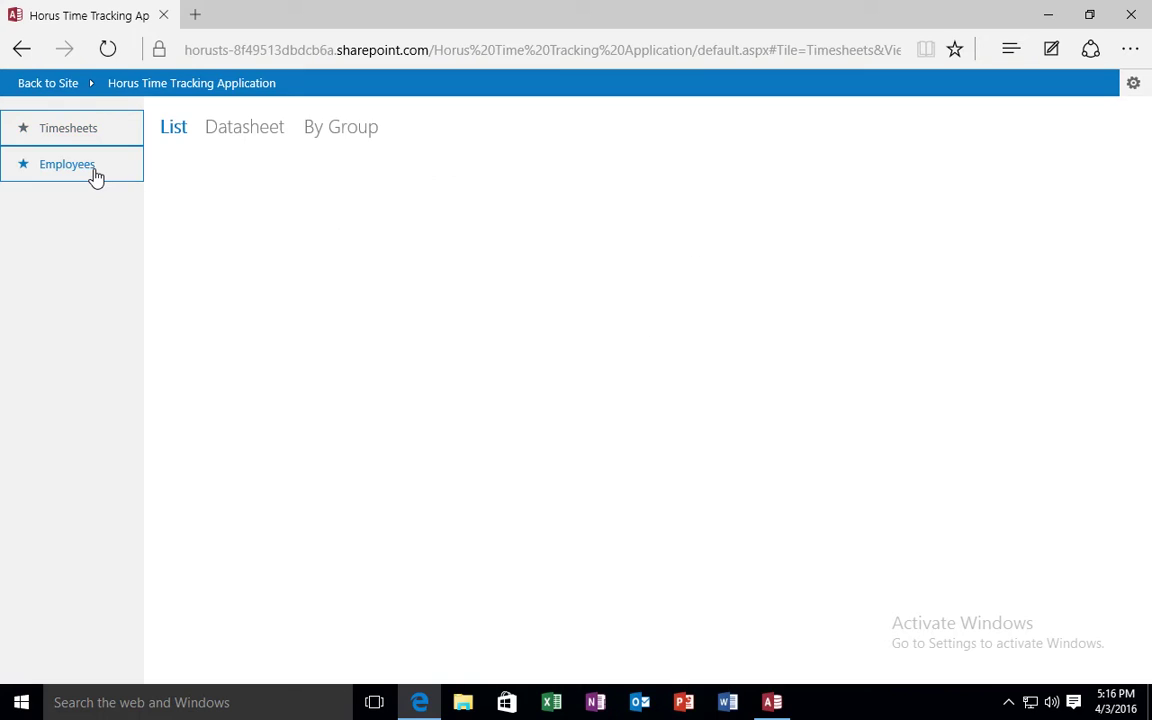
{"action": "left_click", "coordinate": [112, 138]}
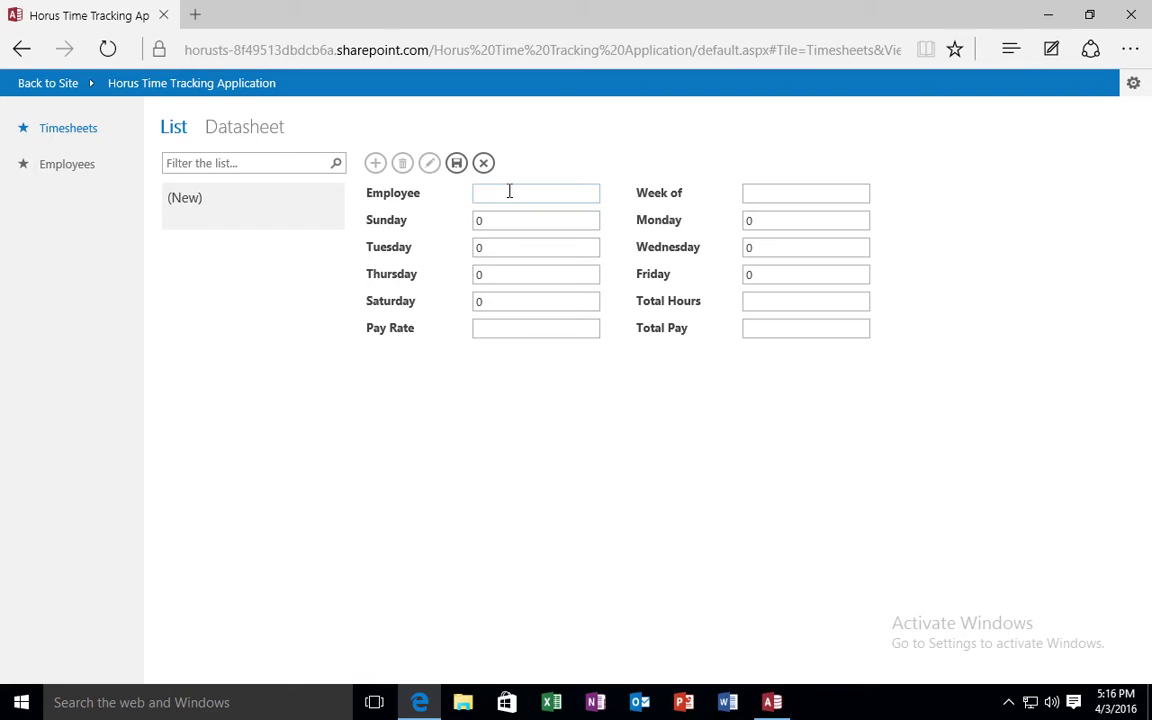
Choose the existing employee via autocomplete and set Week of to 4/3/2016.
{"action": "type", "text": "Fa"}
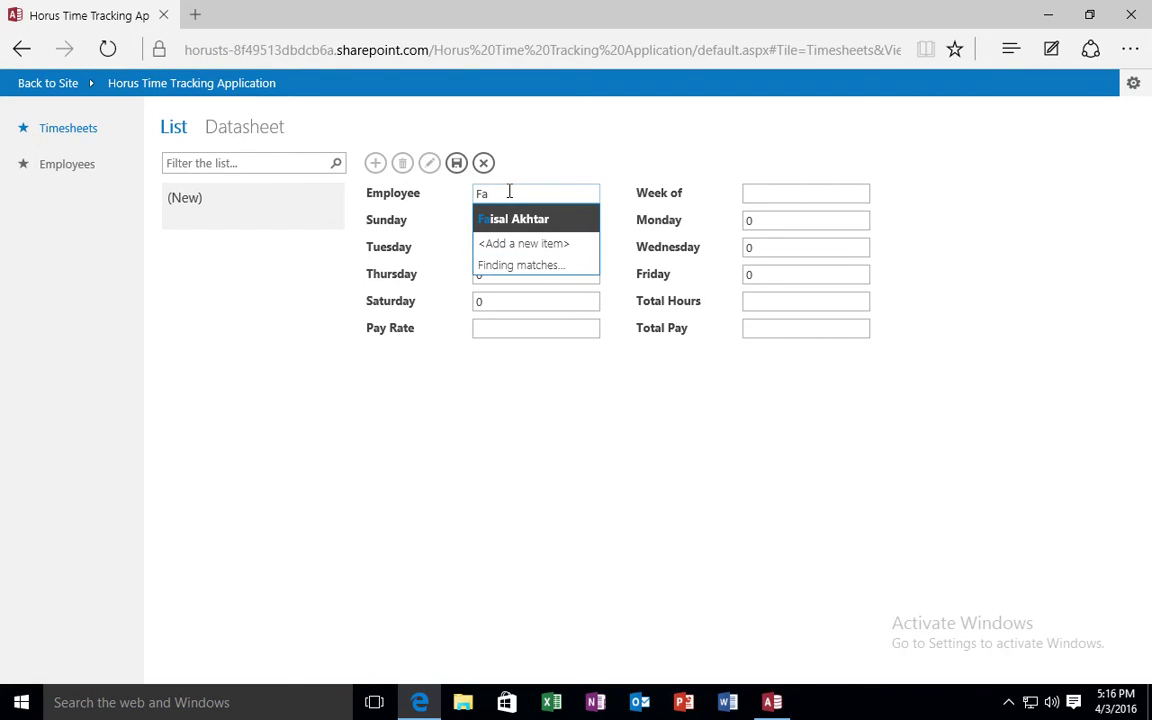
{"action": "left_click", "coordinate": [516, 219]}
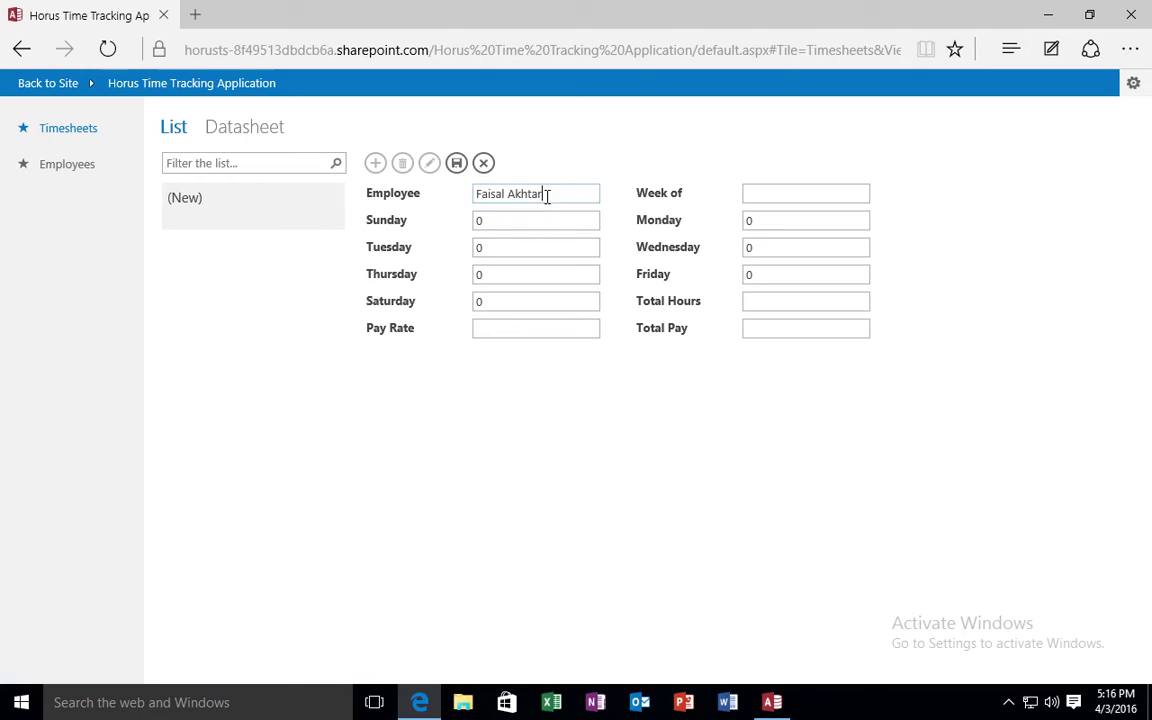
{"action": "left_click_drag", "start_coordinate": [545, 193], "coordinate": [372, 196]}
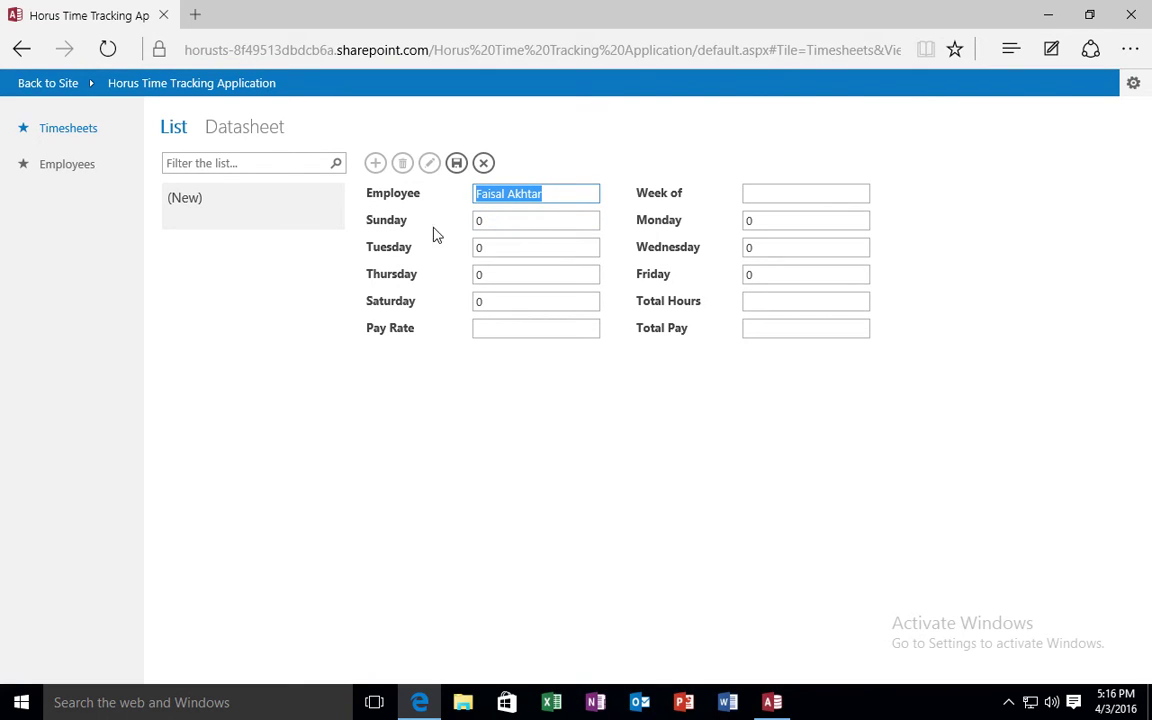
{"action": "left_click", "coordinate": [501, 221]}
{"action": "left_click", "coordinate": [763, 192]}
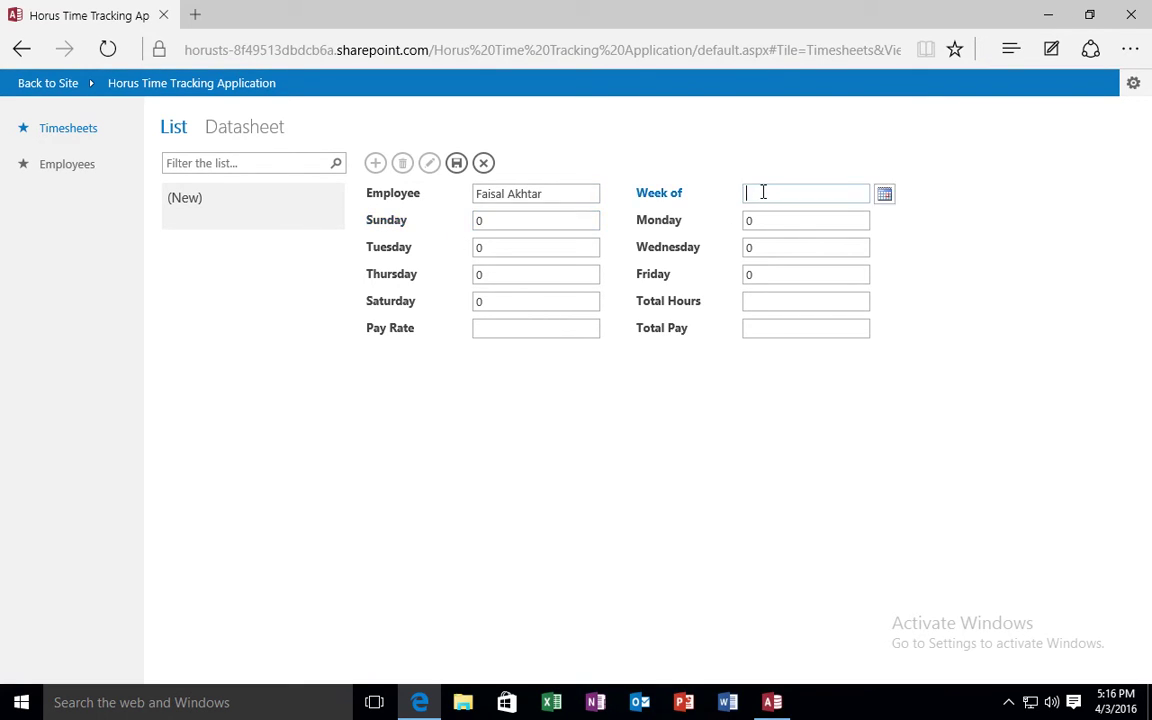
{"action": "left_click", "coordinate": [884, 198]}
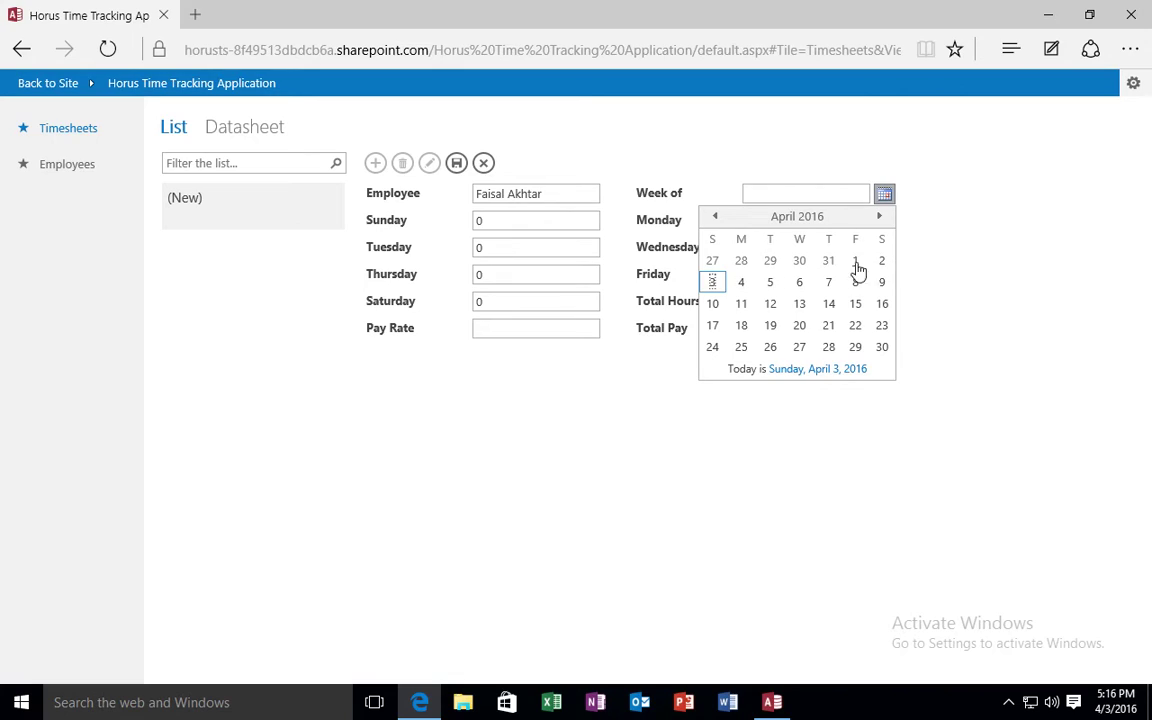
{"action": "left_click", "coordinate": [714, 284]}
Enter 8 hours each for Monday through Friday.
{"action": "left_click", "coordinate": [505, 220]}
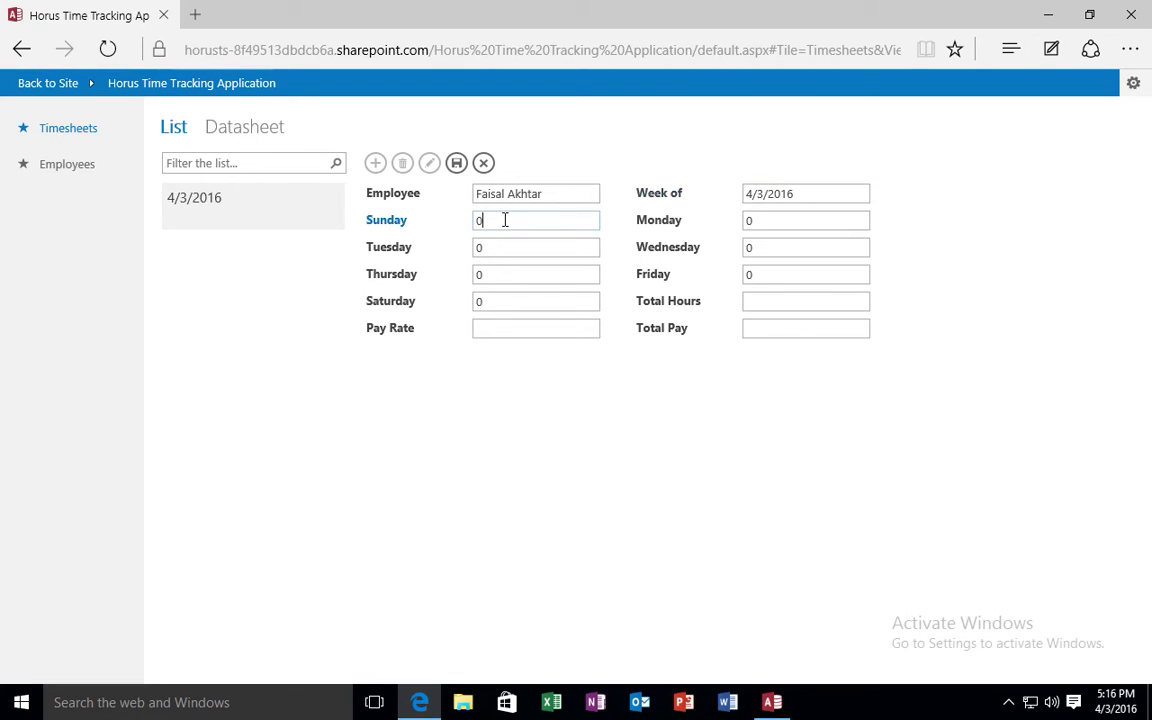
{"action": "left_click", "coordinate": [766, 220]}
{"action": "left_click_drag", "start_coordinate": [766, 222], "coordinate": [674, 228]}
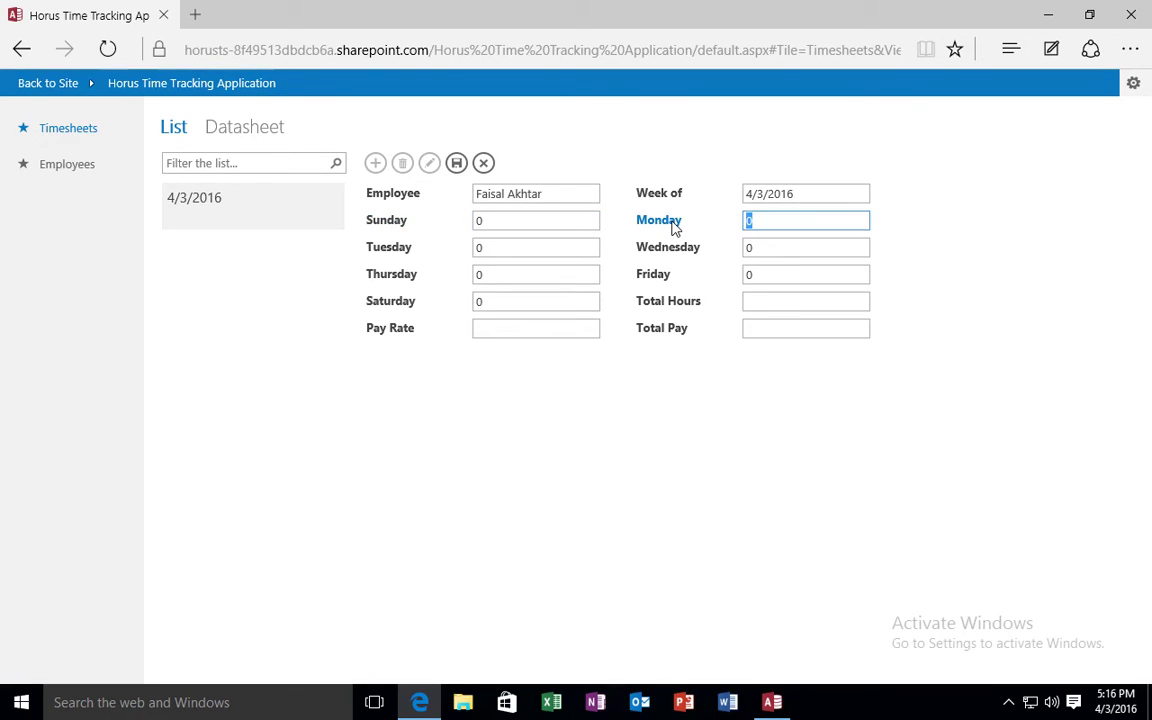
{"action": "type", "text": "8"}
{"action": "double_click", "coordinate": [500, 248]}
{"action": "type", "text": "8"}
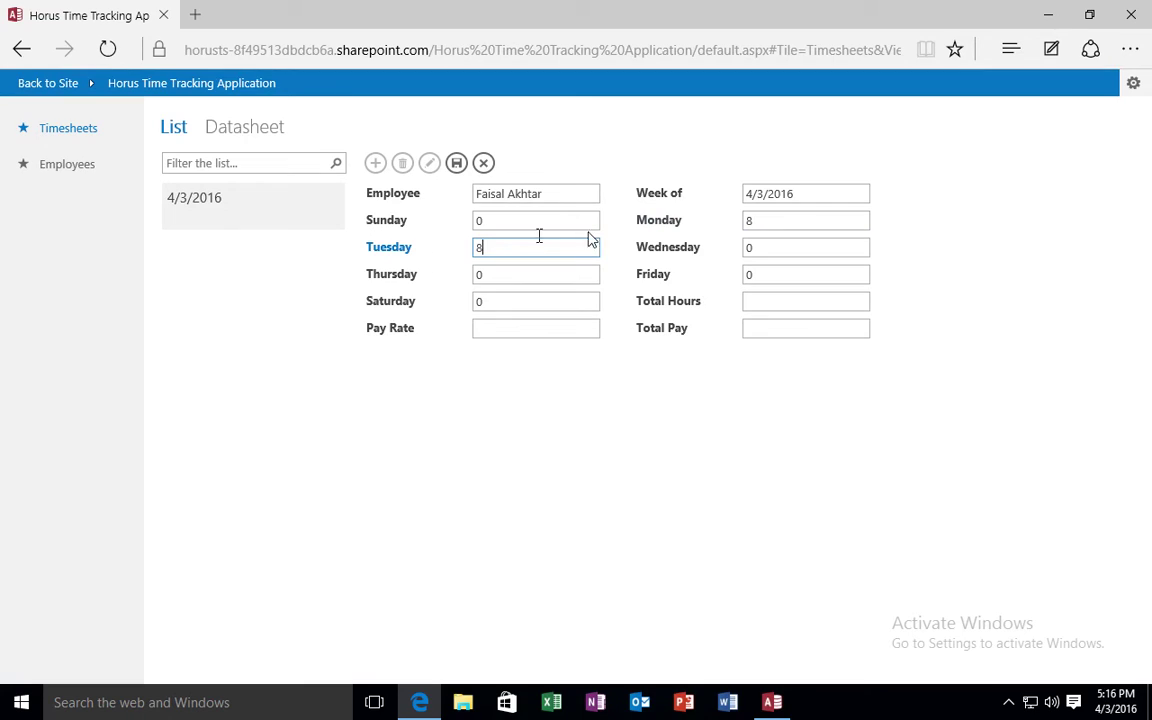
{"action": "double_click", "coordinate": [763, 246]}
{"action": "type", "text": "8"}
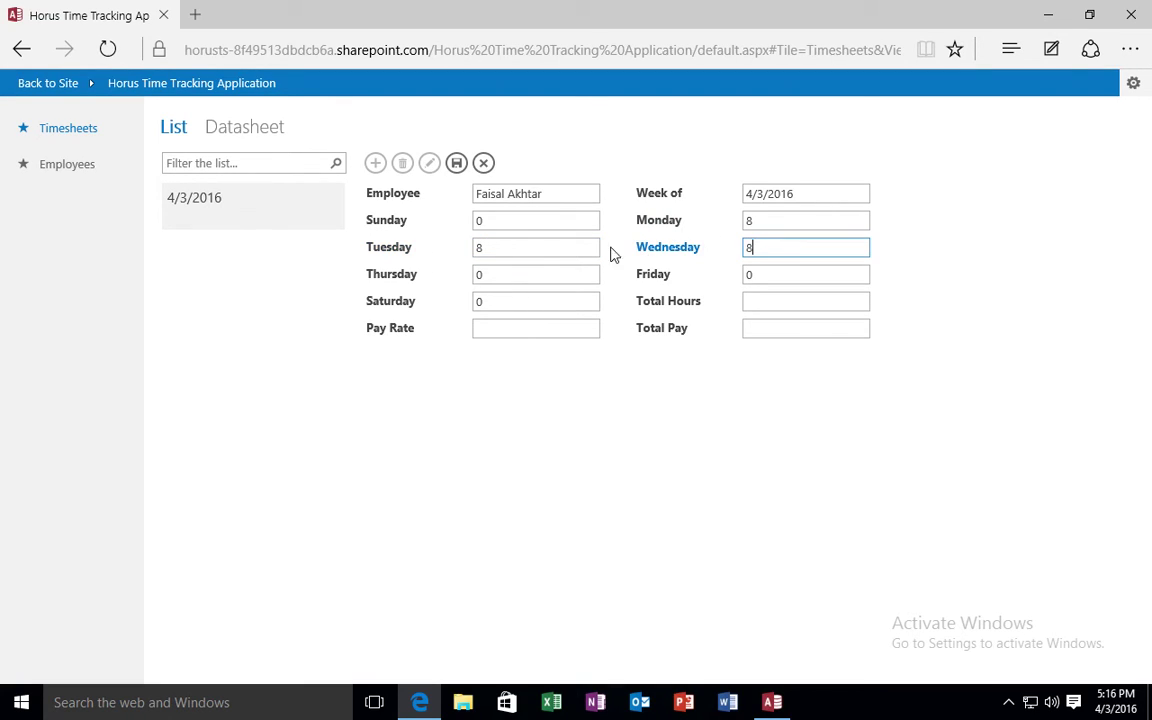
{"action": "left_click_drag", "start_coordinate": [495, 274], "coordinate": [468, 279]}
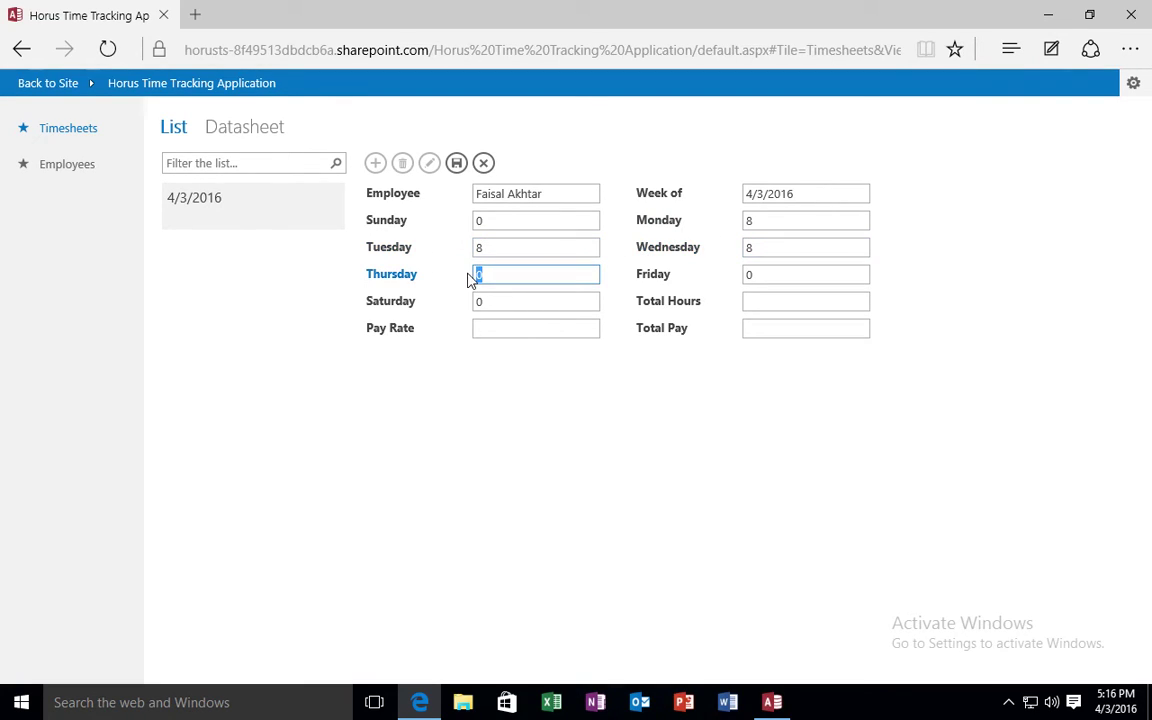
{"action": "double_click", "coordinate": [799, 274]}
{"action": "type", "text": "8"}
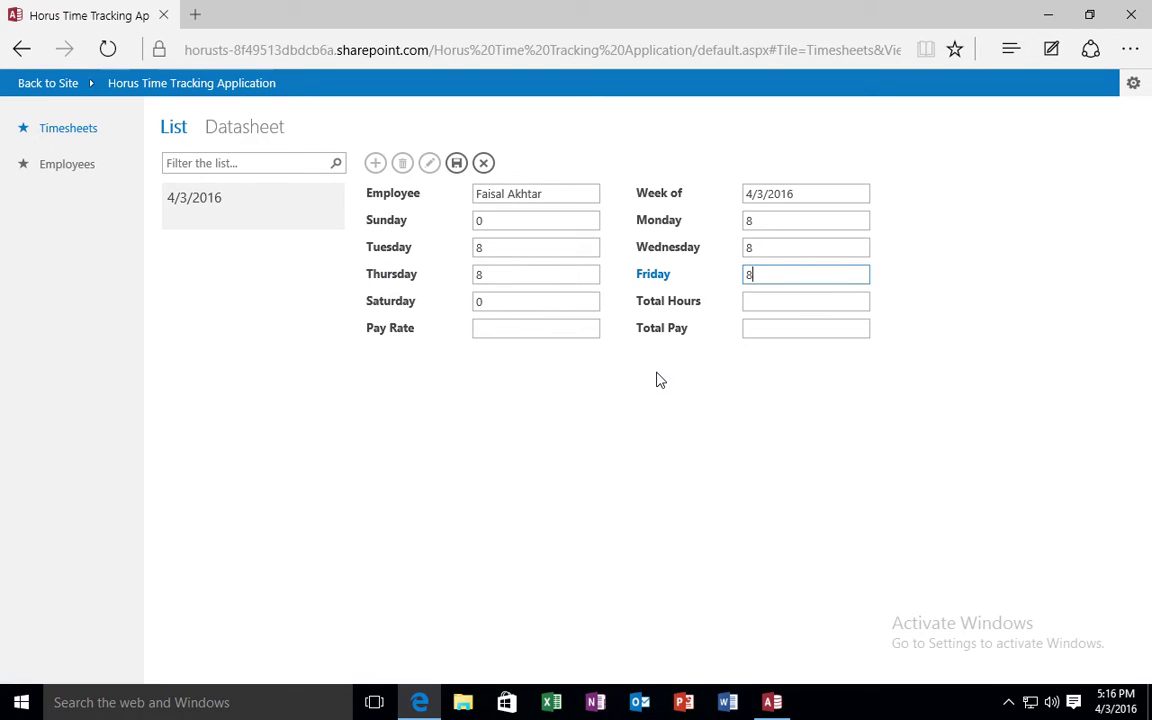
Leave Saturday at 0 hours and save the 40-hour timesheet.
{"action": "left_click", "coordinate": [659, 379]}
{"action": "left_click", "coordinate": [560, 306]}
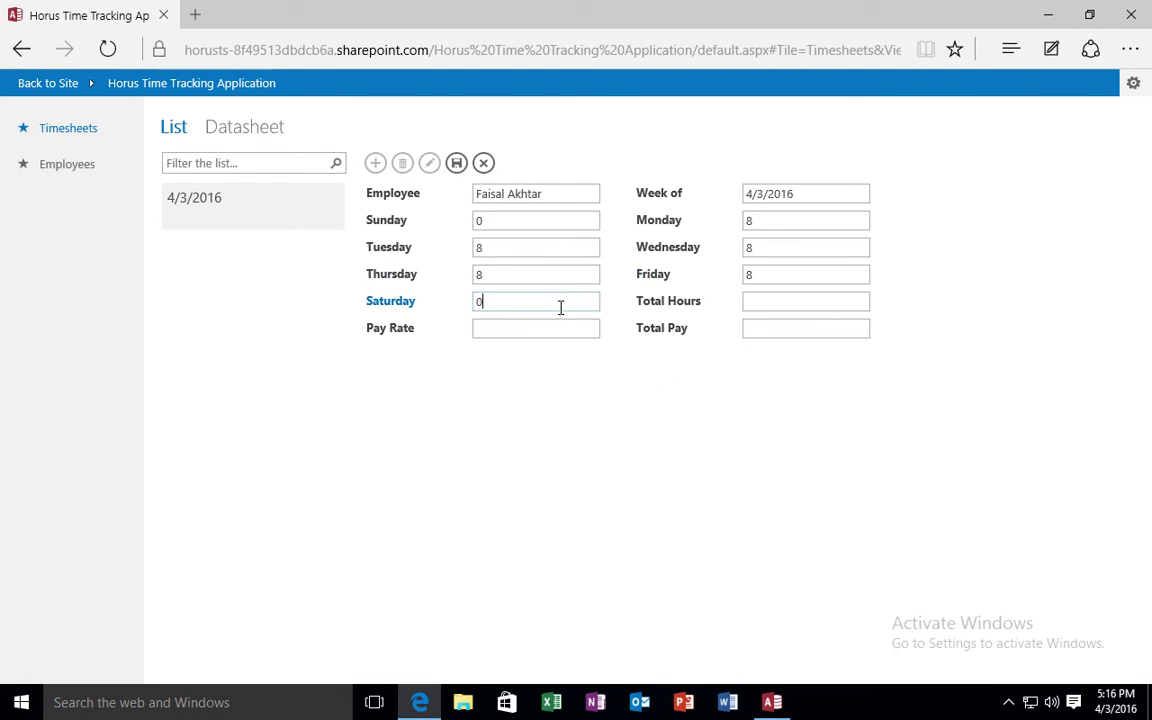
{"action": "left_click", "coordinate": [620, 311]}
{"action": "left_click", "coordinate": [458, 166]}
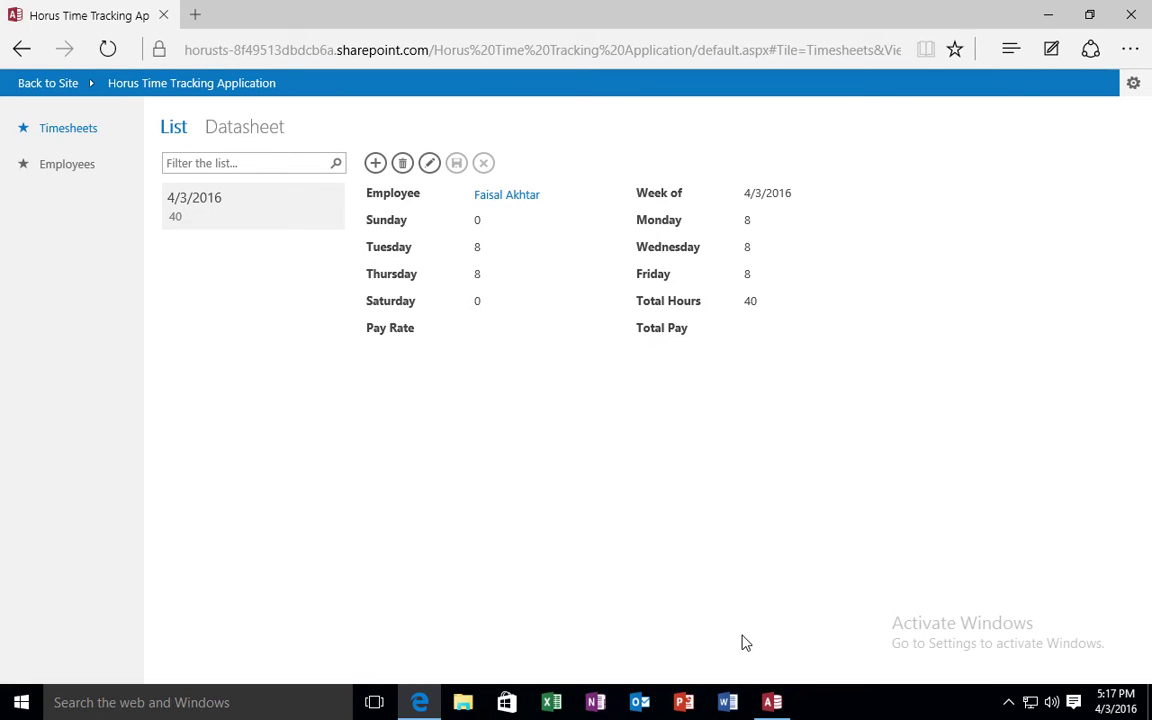
View the employee's linked 4/3/2016 timesheet, close its details, and return to the team site.
{"action": "left_click", "coordinate": [771, 700]}
{"action": "left_click", "coordinate": [771, 700]}
{"action": "left_click", "coordinate": [66, 165]}
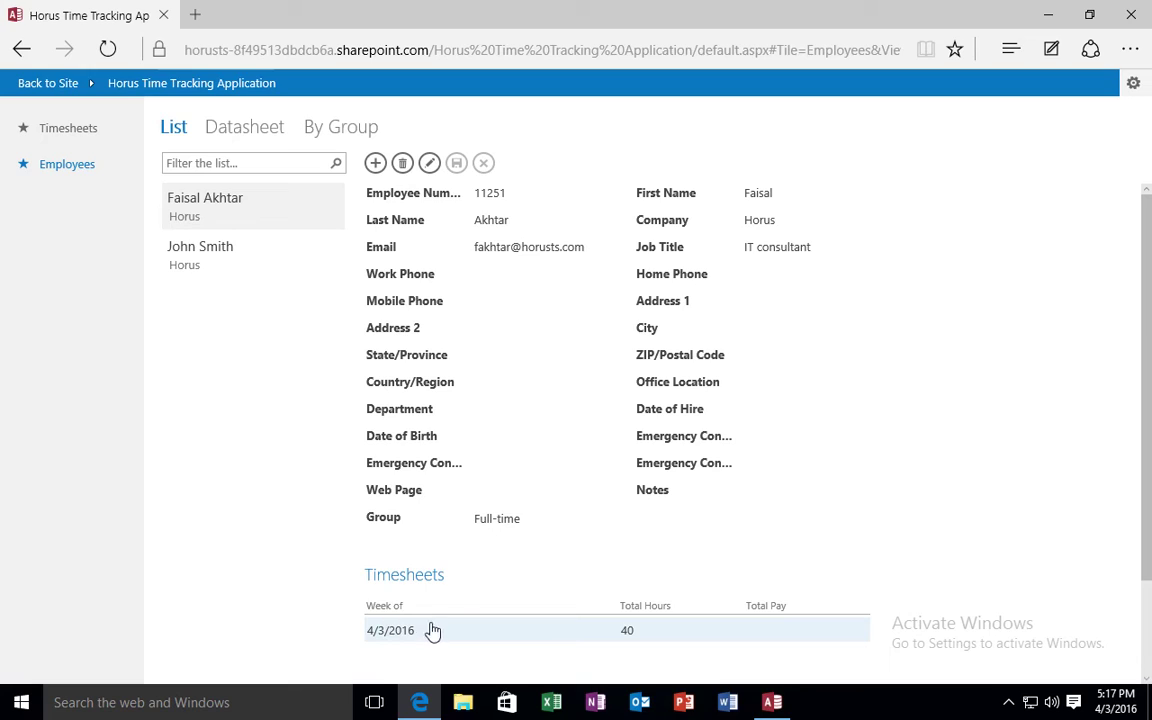
{"action": "left_click", "coordinate": [806, 633]}
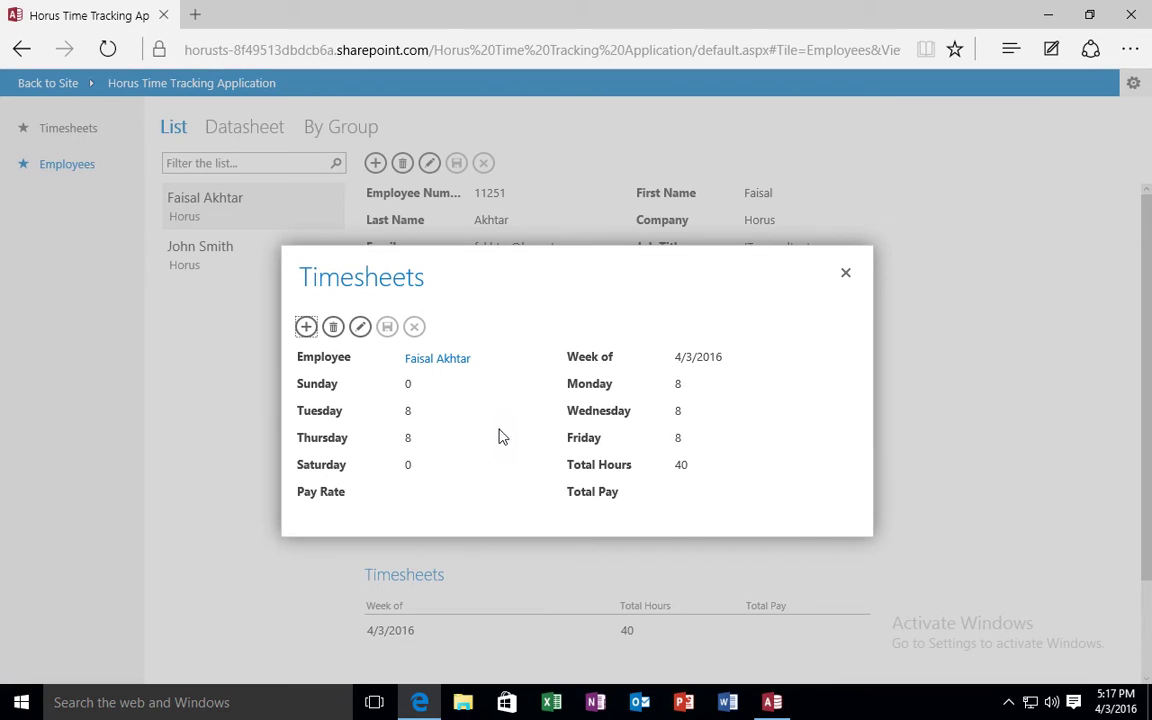
{"action": "left_click", "coordinate": [845, 272]}
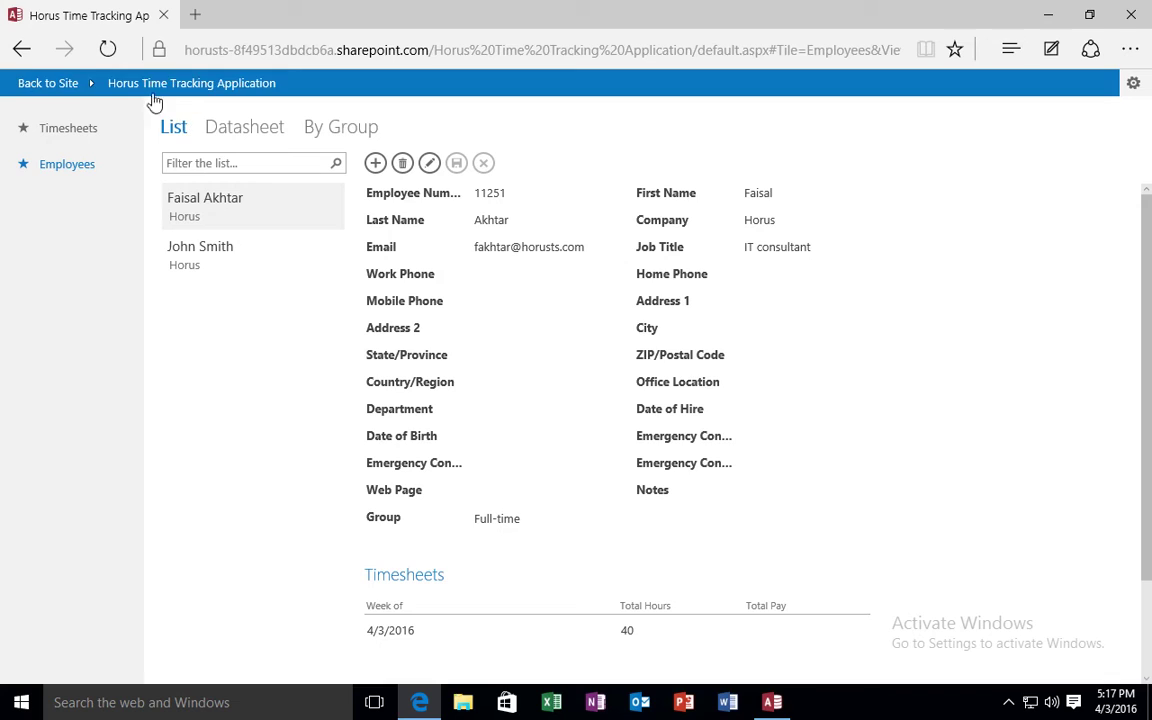
{"action": "left_click", "coordinate": [51, 85]}
In the Timesheets List view design, inspect the Data settings of the Pay Rate label and box.
{"action": "left_click", "coordinate": [772, 702]}
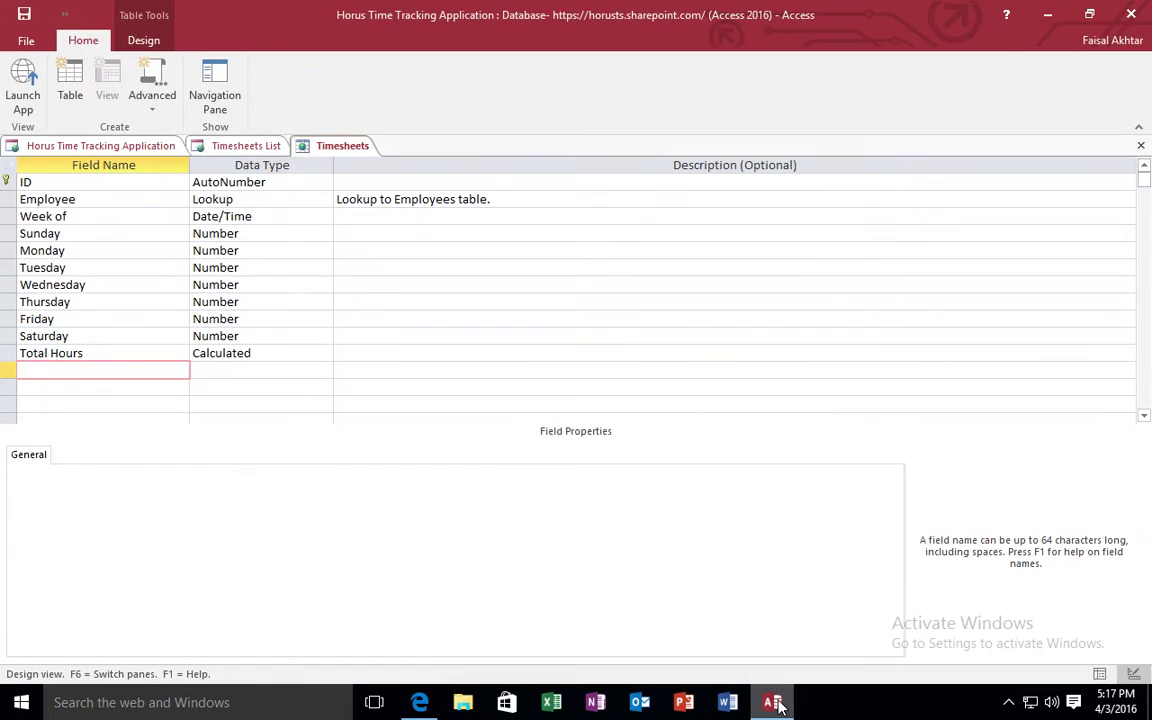
{"action": "left_click", "coordinate": [252, 145]}
{"action": "left_click", "coordinate": [424, 351]}
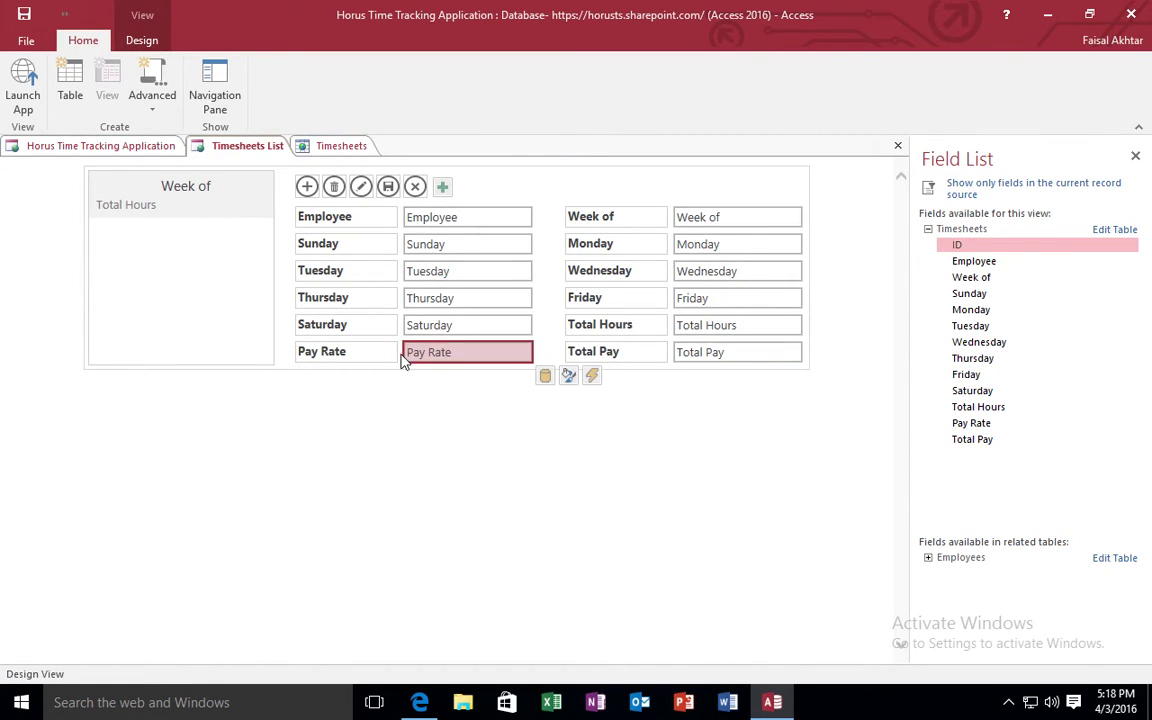
{"action": "double_click", "coordinate": [345, 356]}
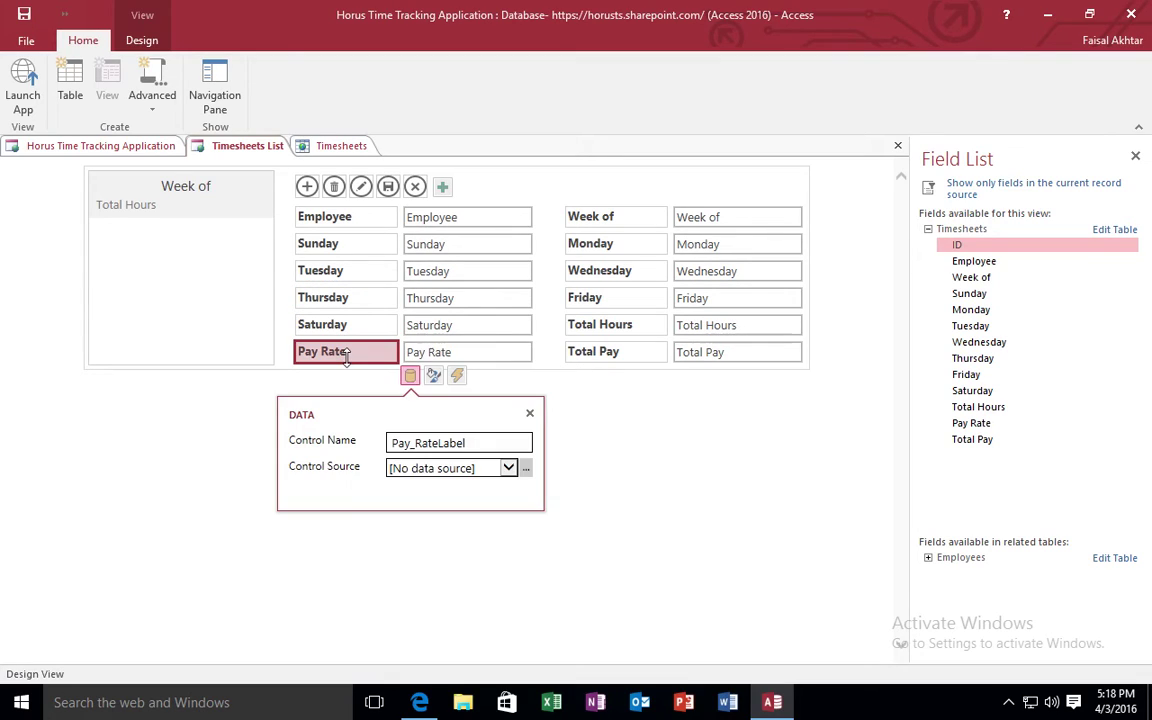
{"action": "left_click", "coordinate": [478, 356]}
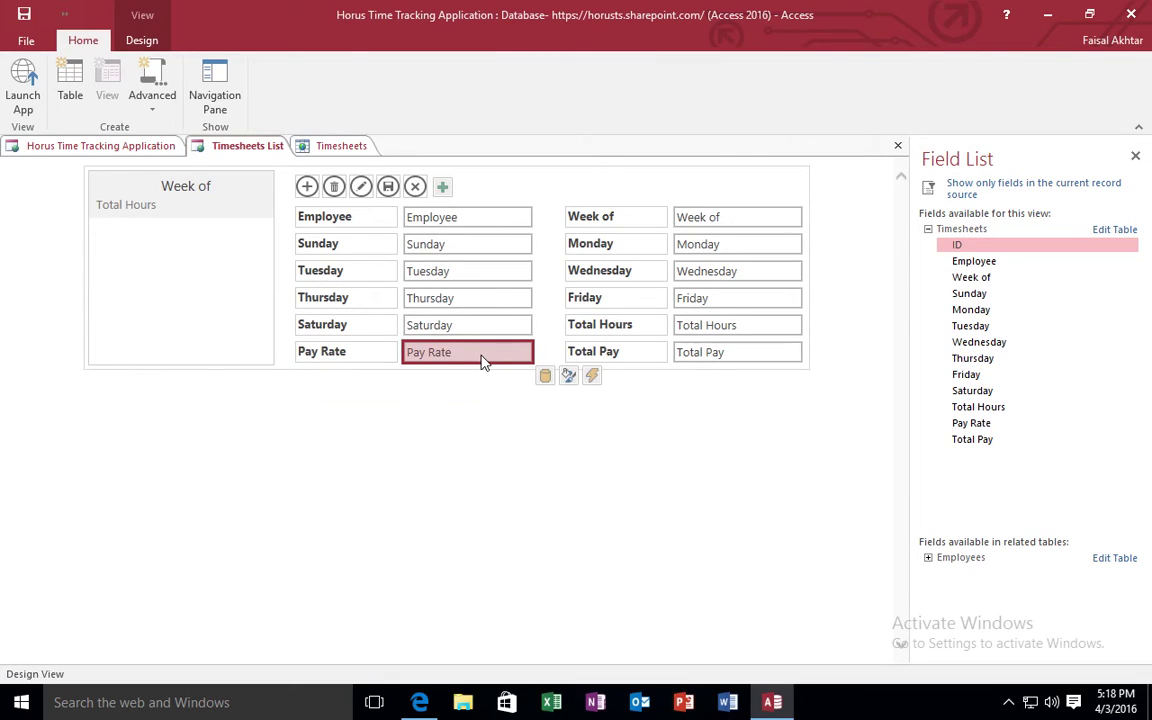
{"action": "left_click", "coordinate": [548, 285]}
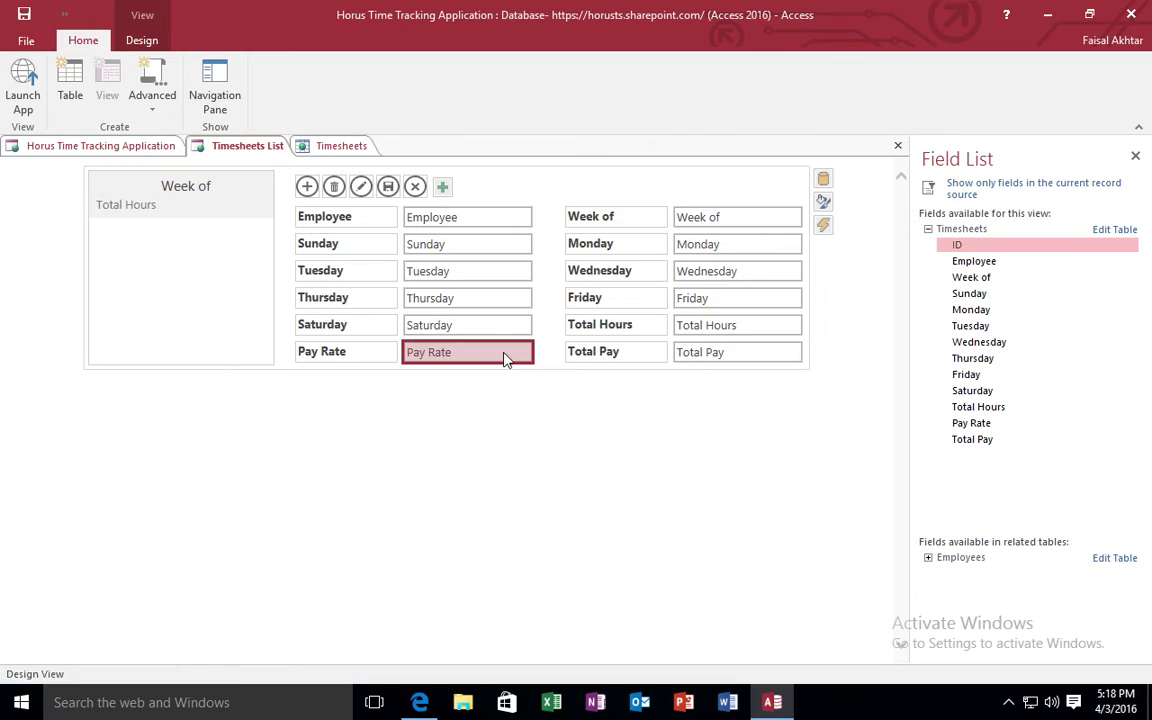
{"action": "left_click", "coordinate": [506, 357]}
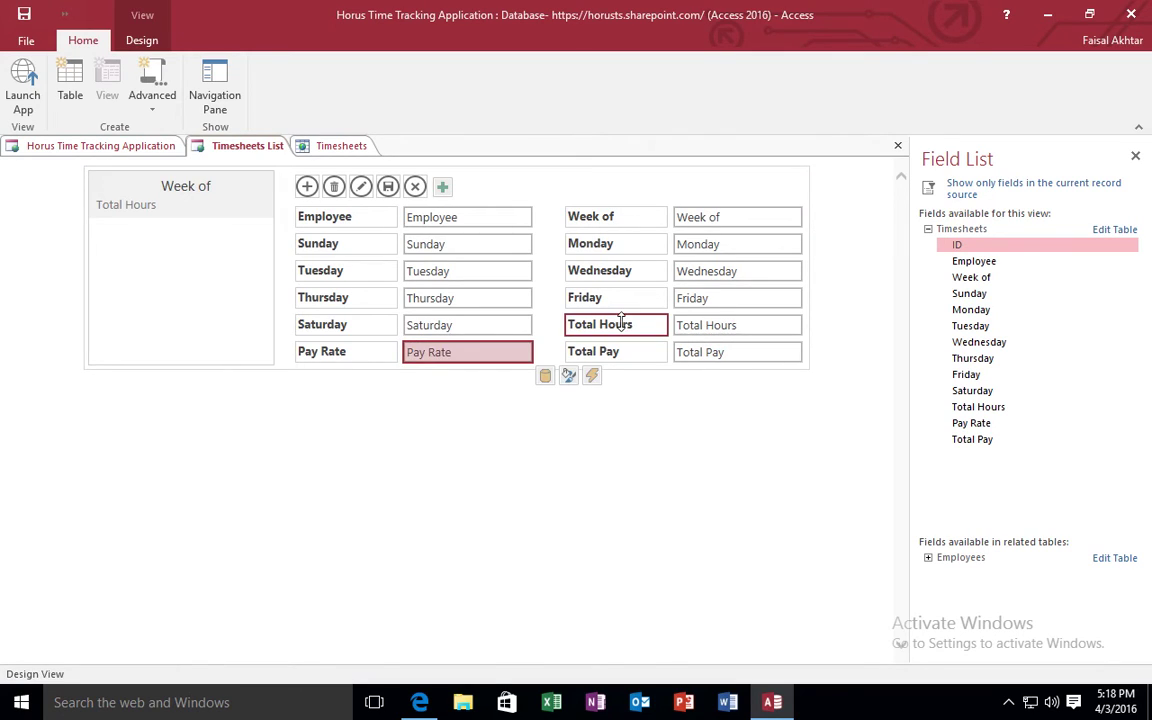
{"action": "double_click", "coordinate": [490, 352]}
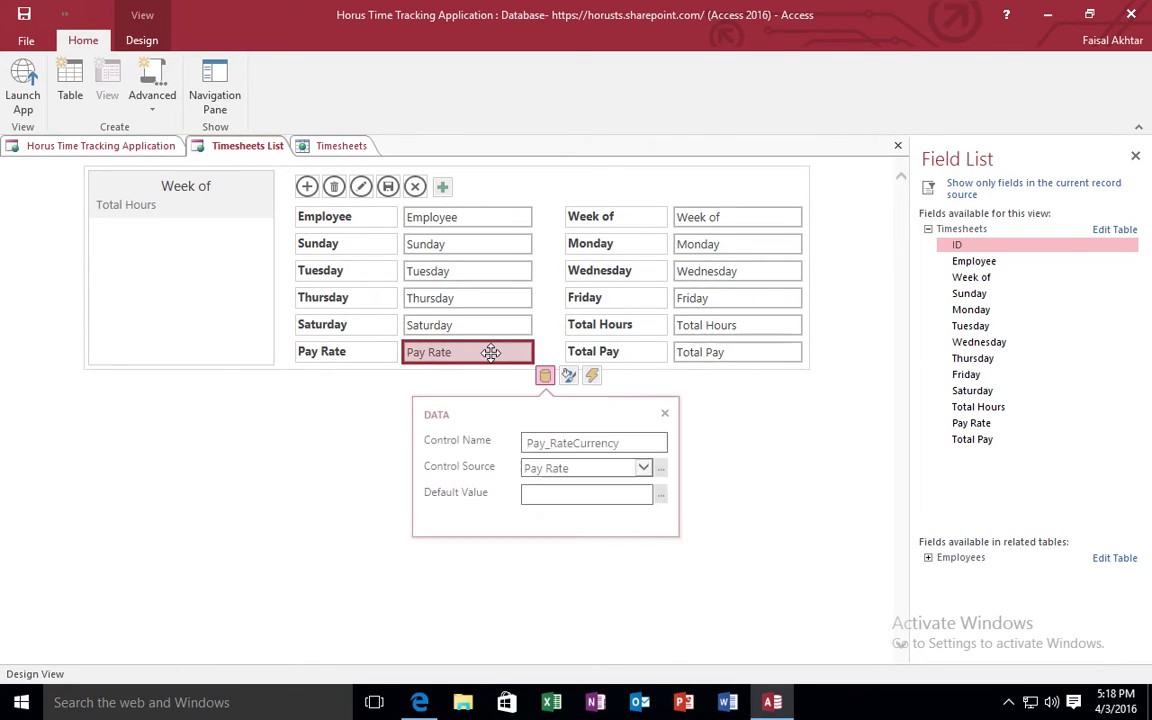
{"action": "left_click", "coordinate": [665, 413]}
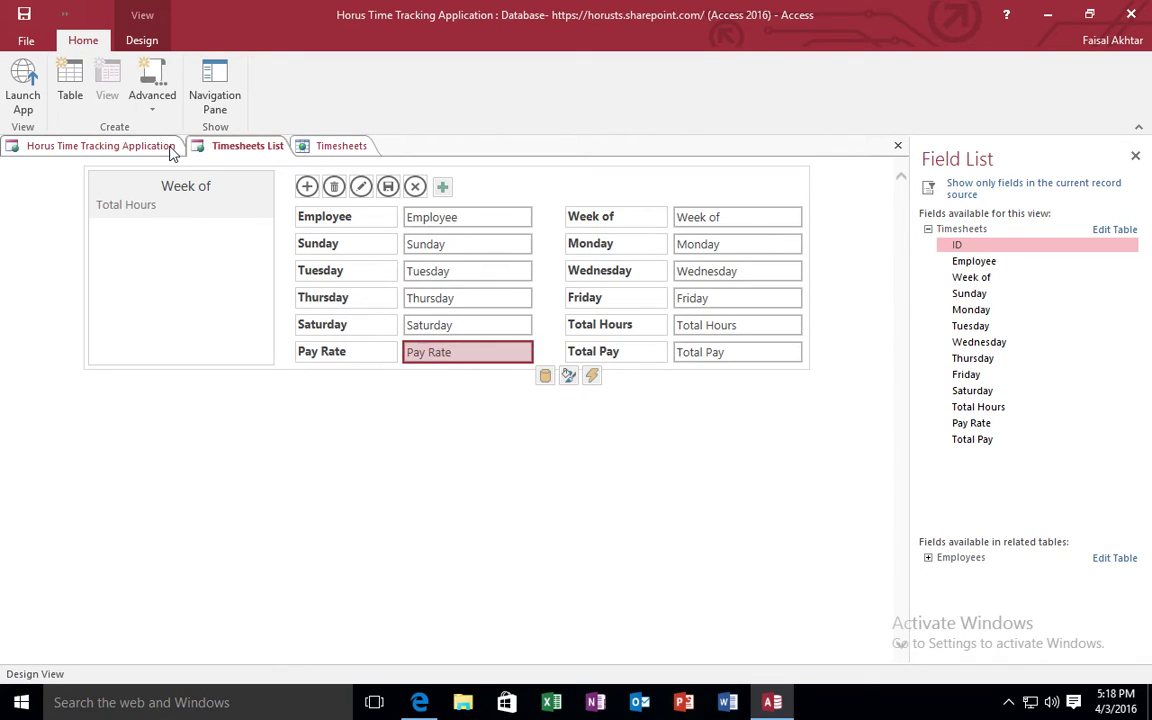
{"action": "double_click", "coordinate": [420, 350]}
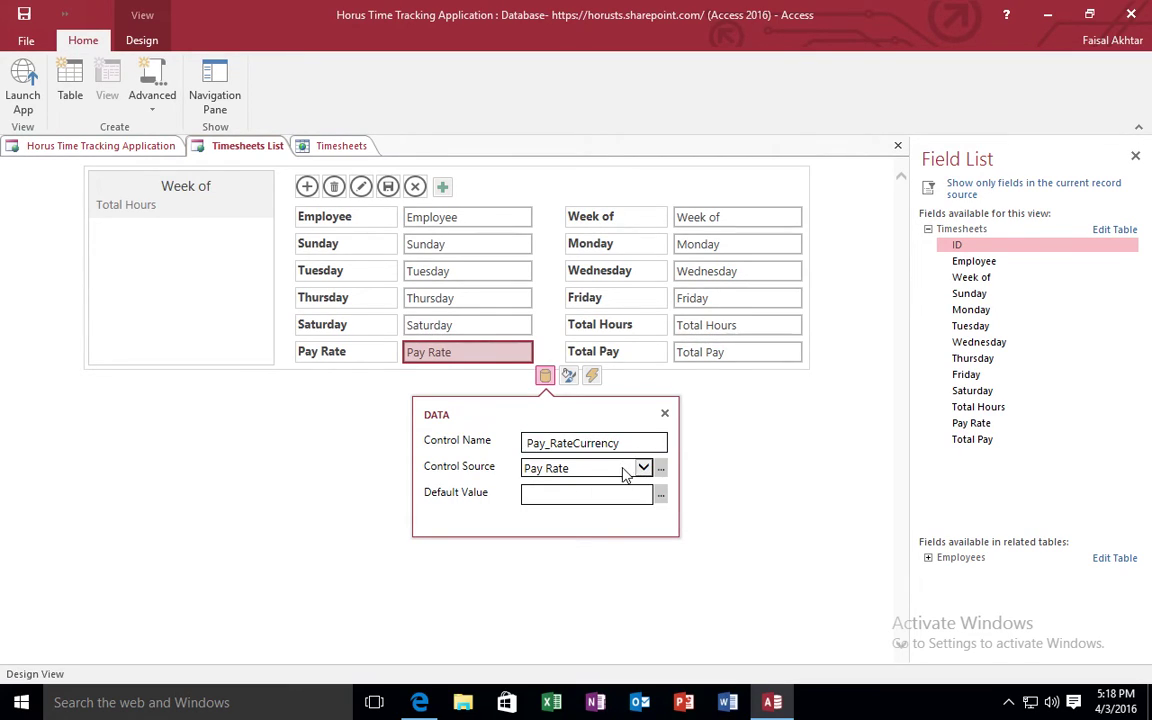
{"action": "left_click", "coordinate": [665, 413]}
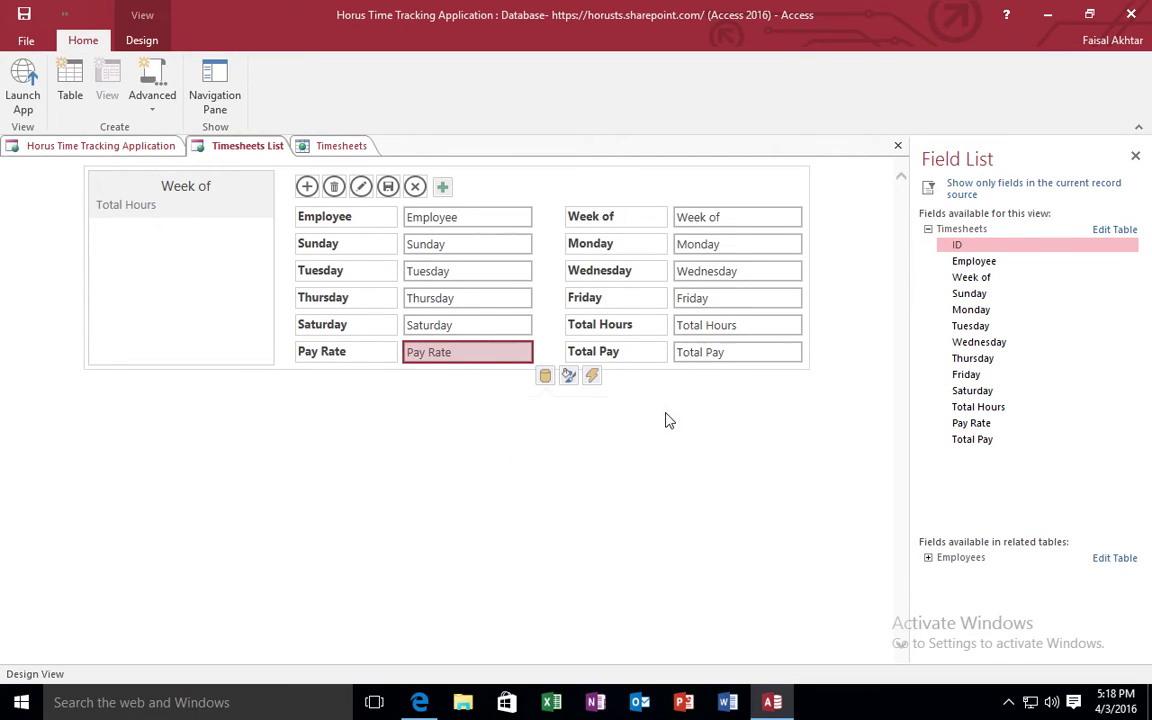
Check the File > Info page, then close the Timesheets List view design.
{"action": "left_click", "coordinate": [24, 42]}
{"action": "left_click", "coordinate": [28, 40]}
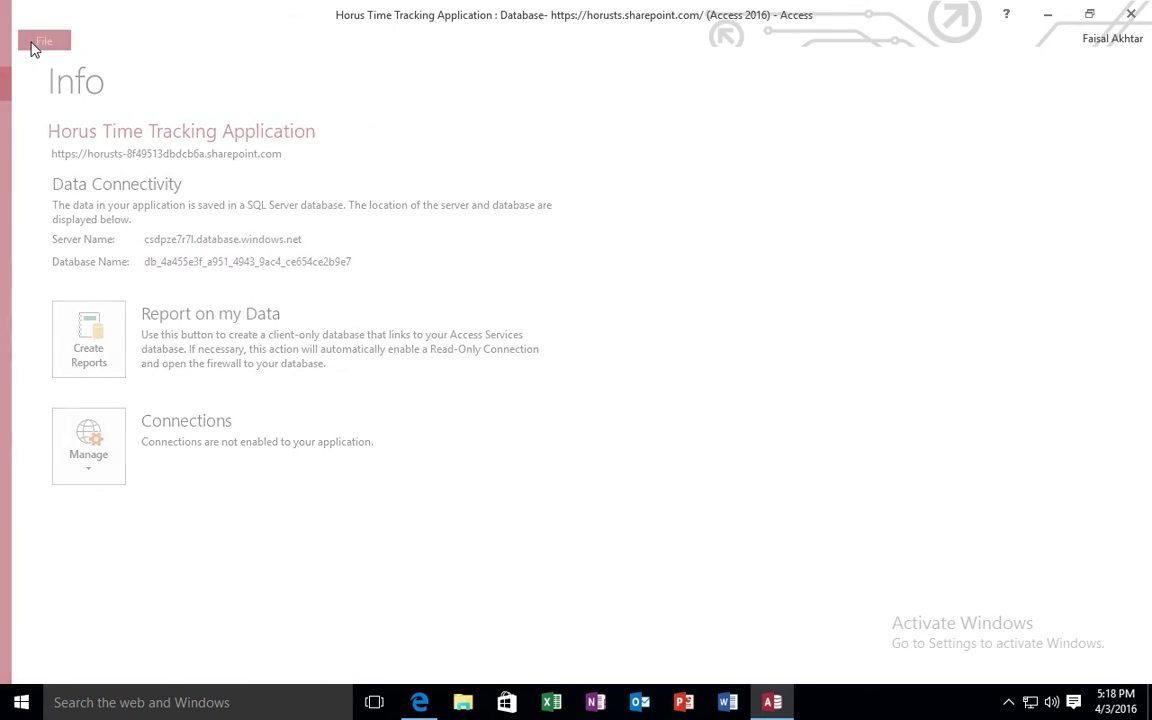
{"action": "left_click", "coordinate": [140, 44]}
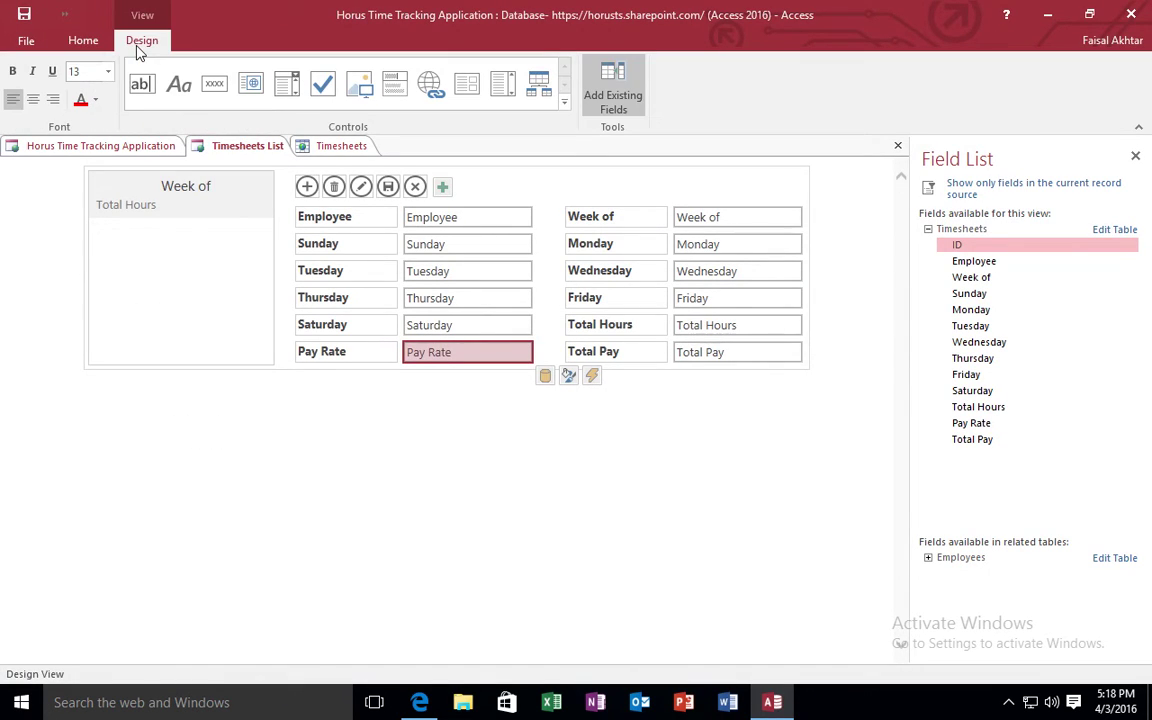
{"action": "left_click", "coordinate": [28, 42]}
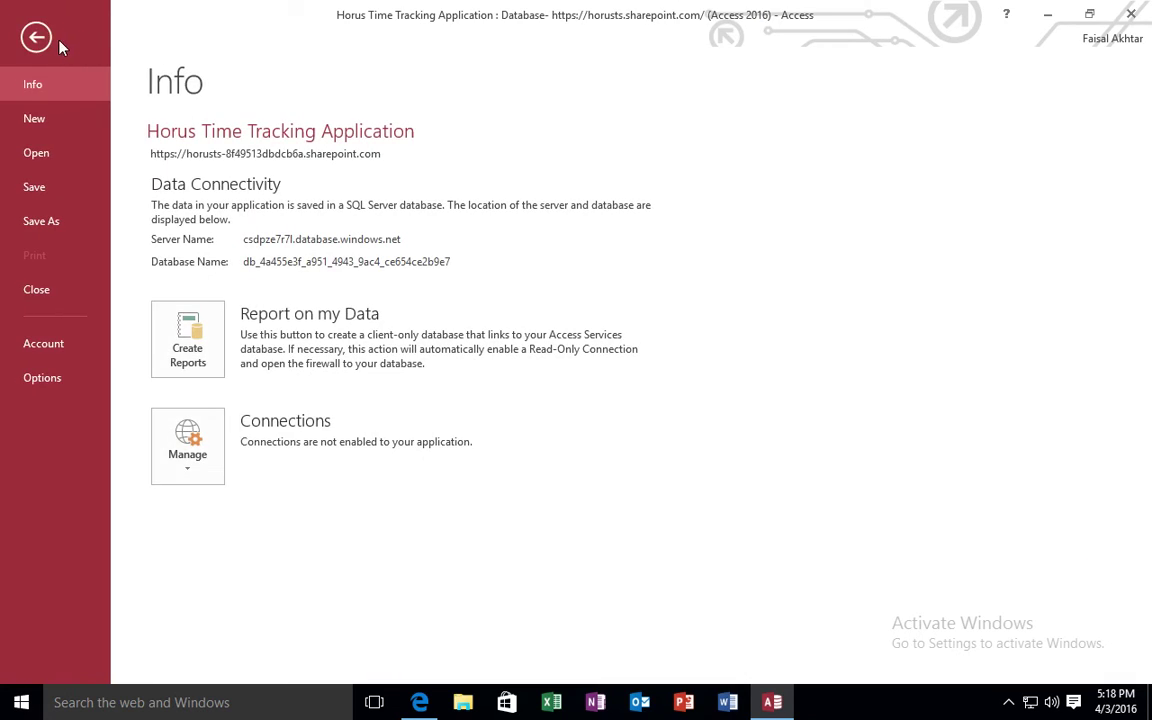
{"action": "left_click", "coordinate": [30, 38]}
{"action": "left_click", "coordinate": [83, 40]}
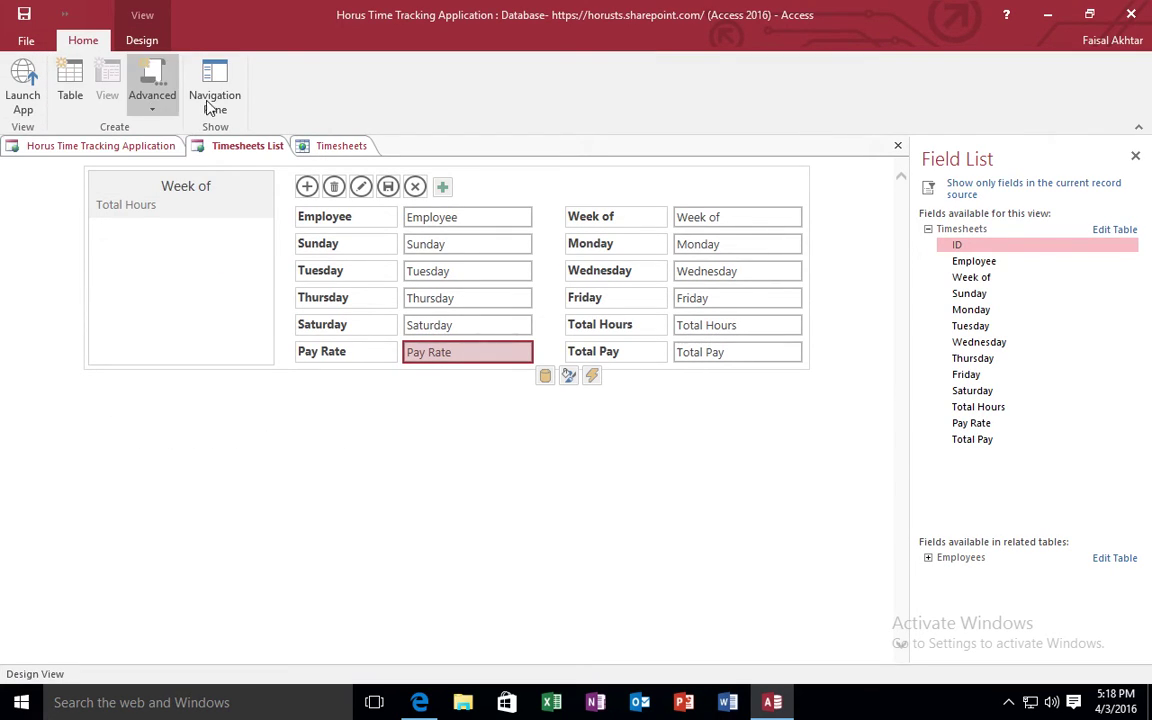
{"action": "left_click", "coordinate": [896, 150]}
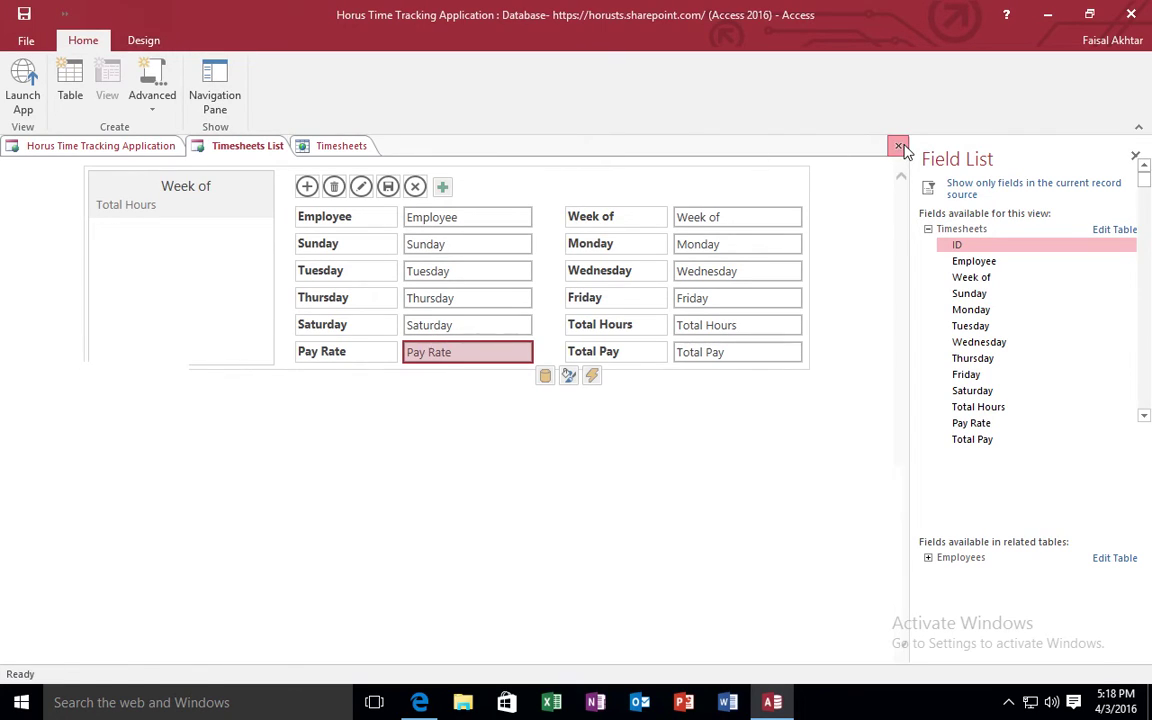
Close the Timesheets table design, saving the design changes with Yes.
{"action": "left_click", "coordinate": [1140, 146]}
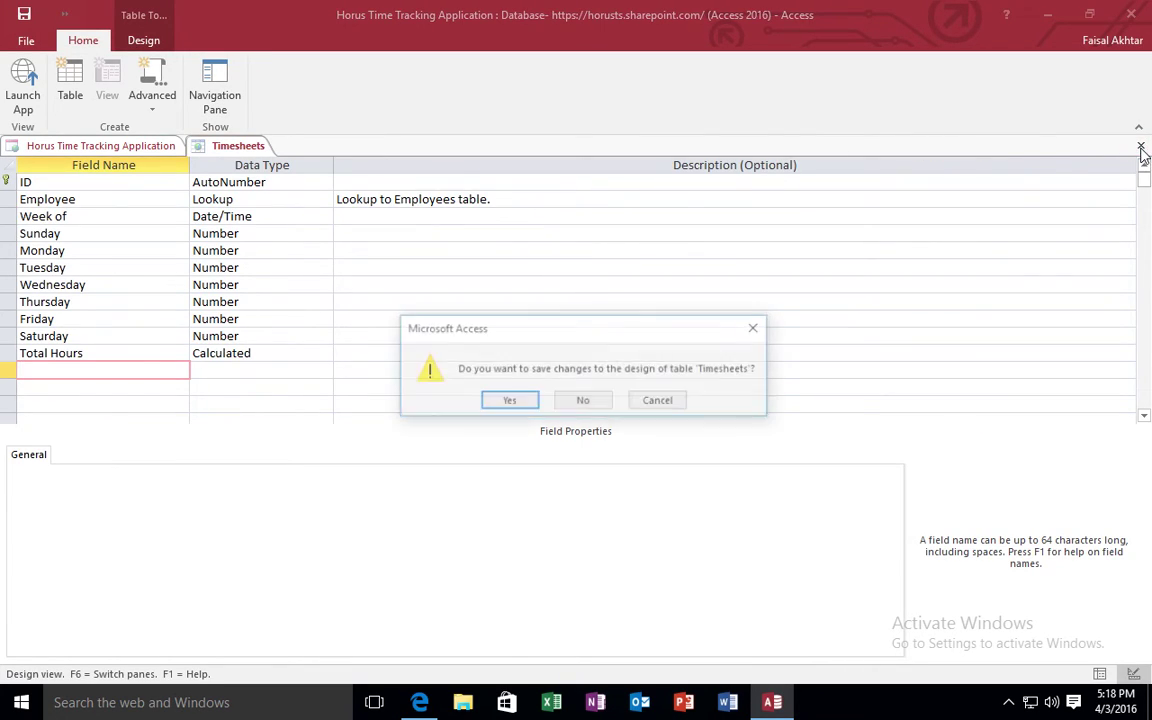
{"action": "left_click", "coordinate": [512, 403]}
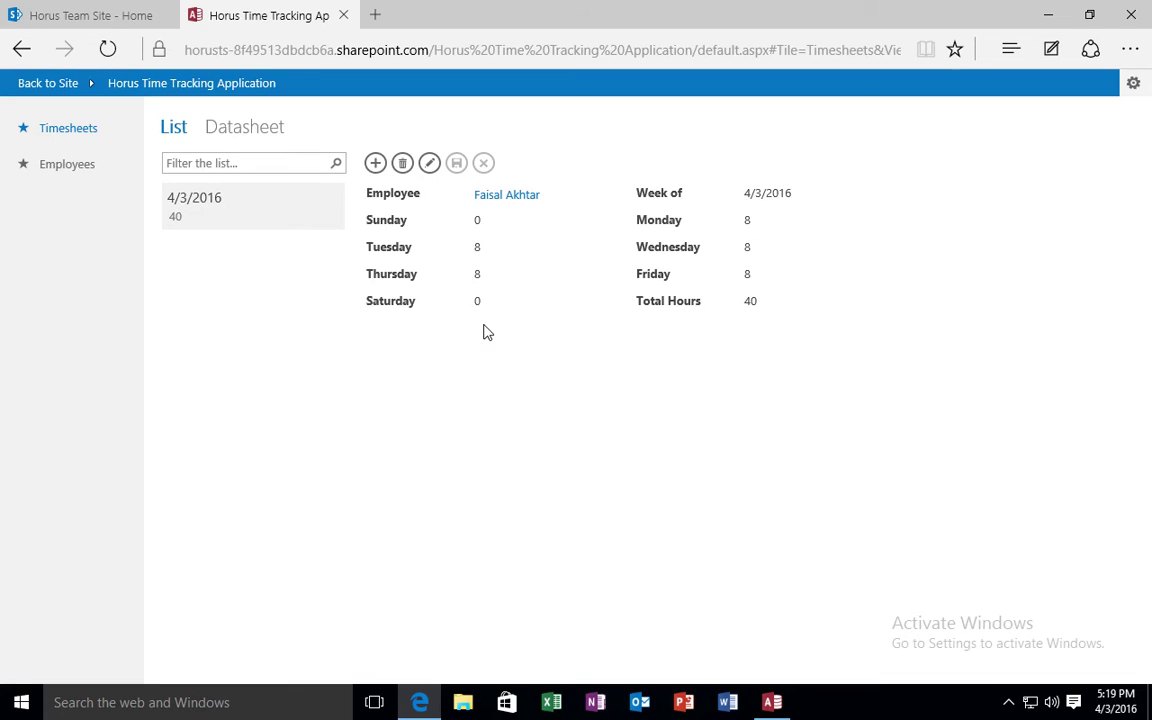
In Employees, open the linked 4/3/2016 timesheet row to confirm its 40 hours, then close it.
{"action": "left_click", "coordinate": [115, 173]}
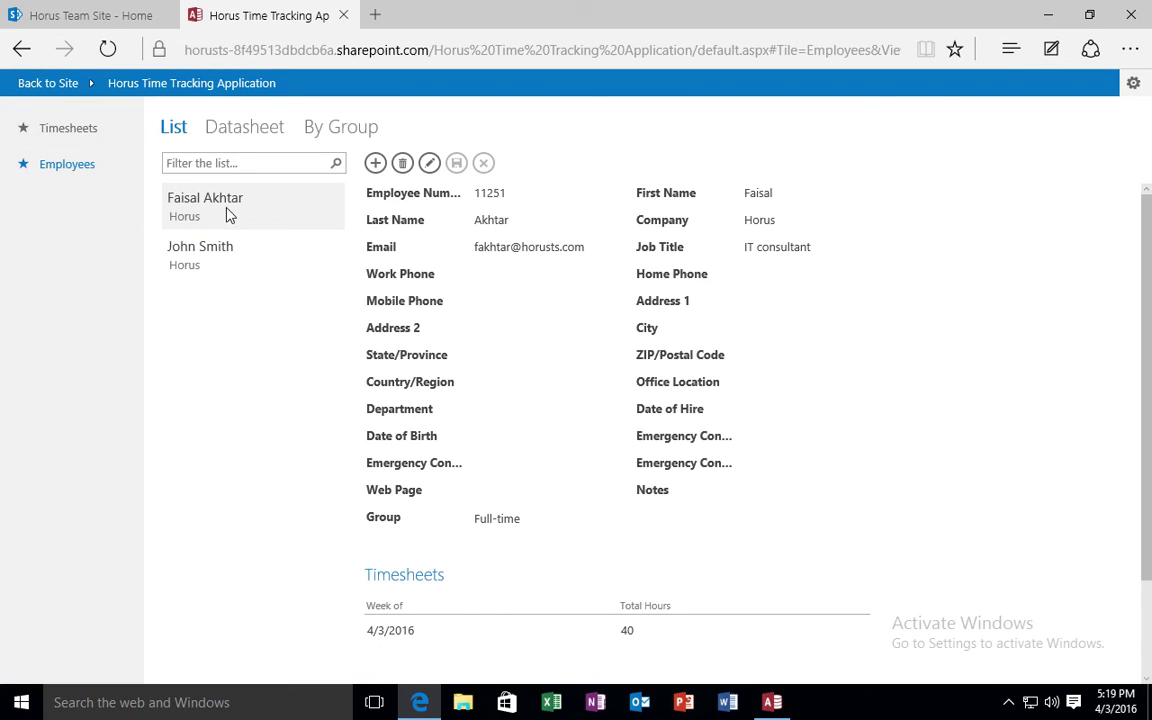
{"action": "scroll", "coordinate": [700, 624], "scroll_direction": "down", "scroll_amount": 2}
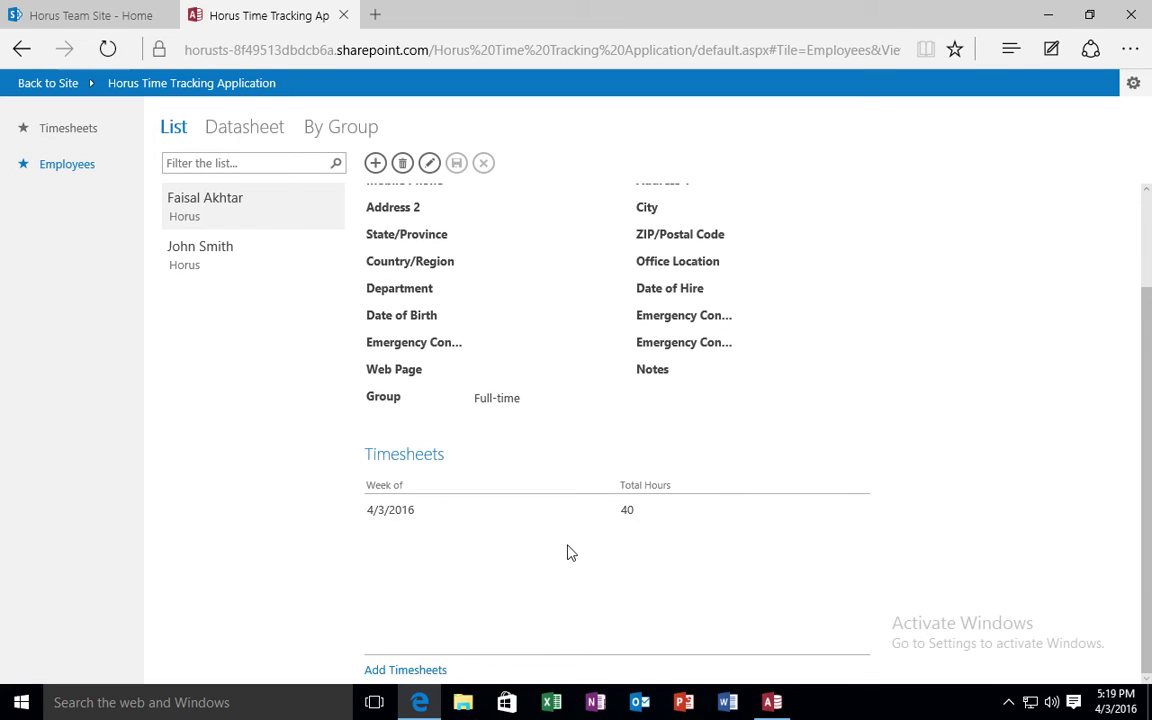
{"action": "left_click", "coordinate": [498, 518]}
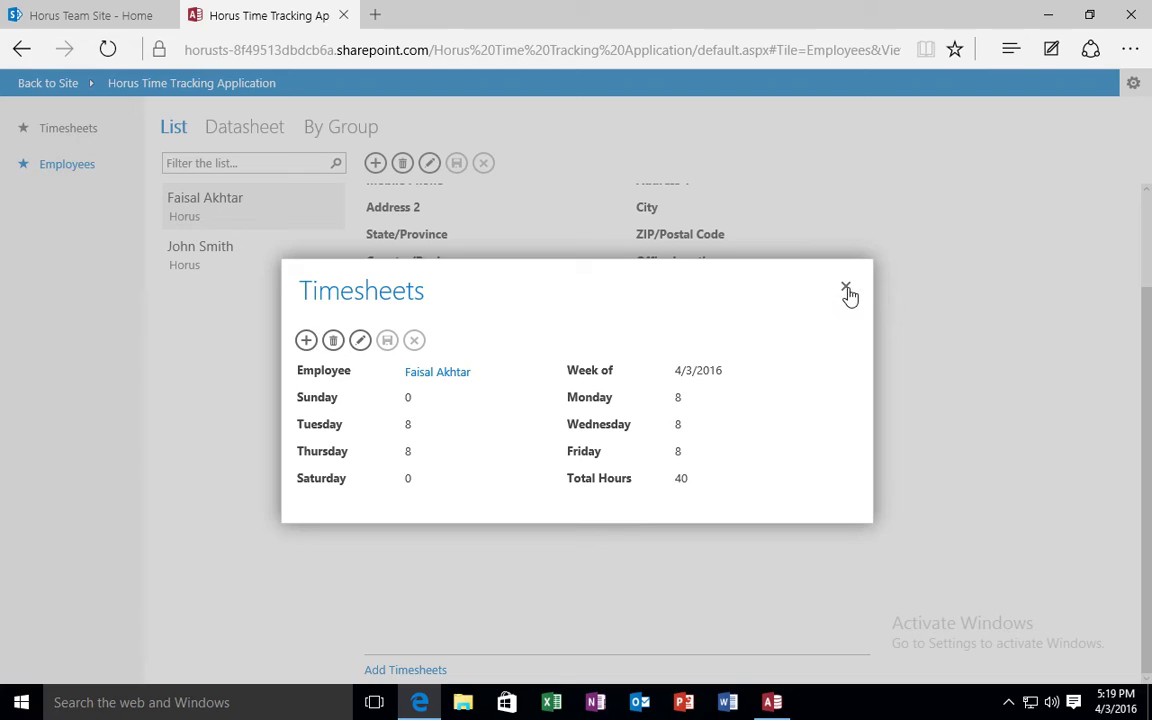
{"action": "left_click", "coordinate": [847, 290]}
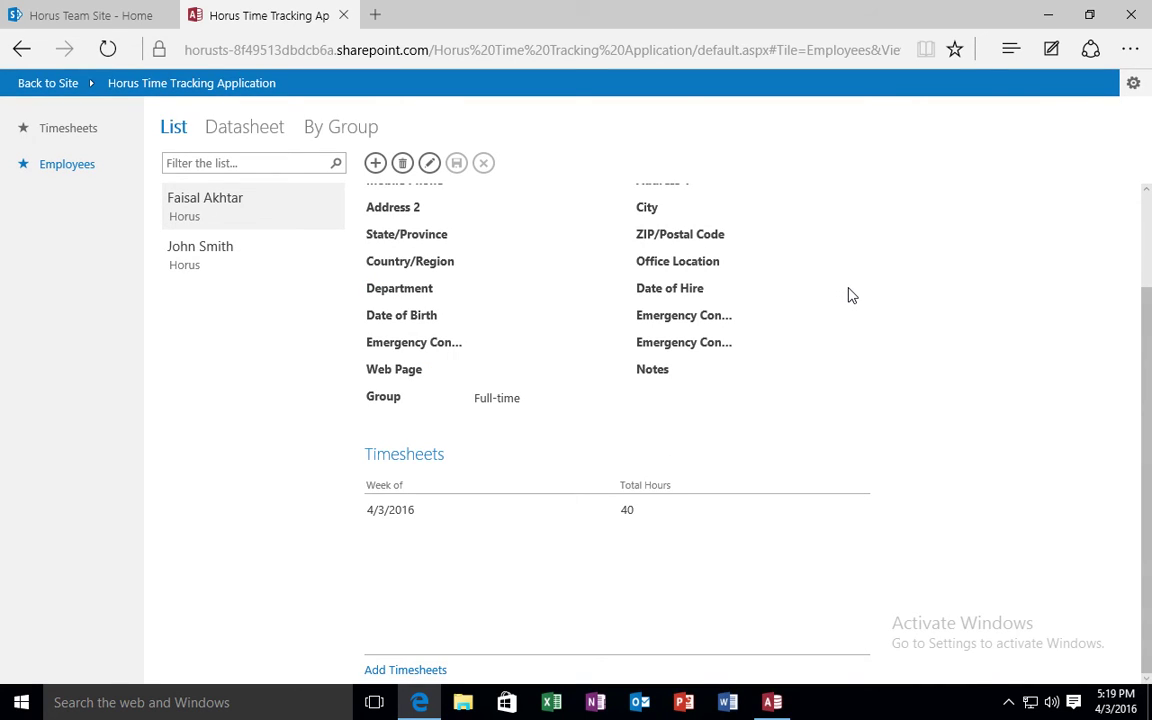
{"action": "scroll", "coordinate": [847, 295], "scroll_direction": "up", "scroll_amount": 2}
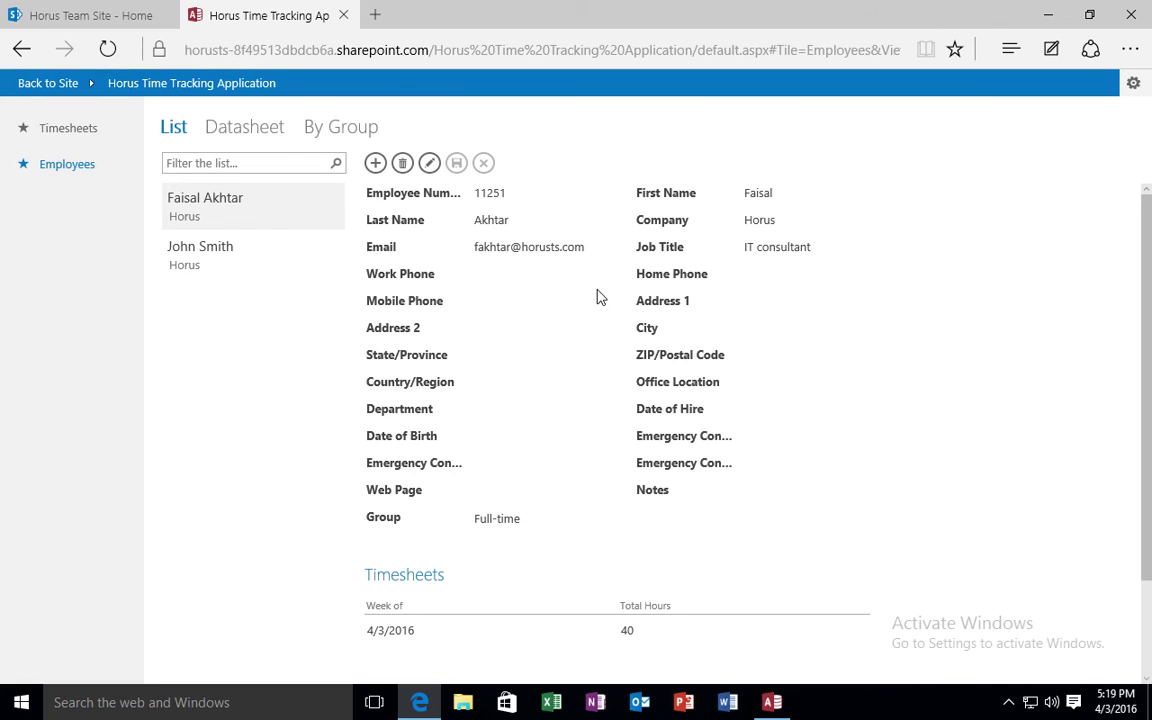